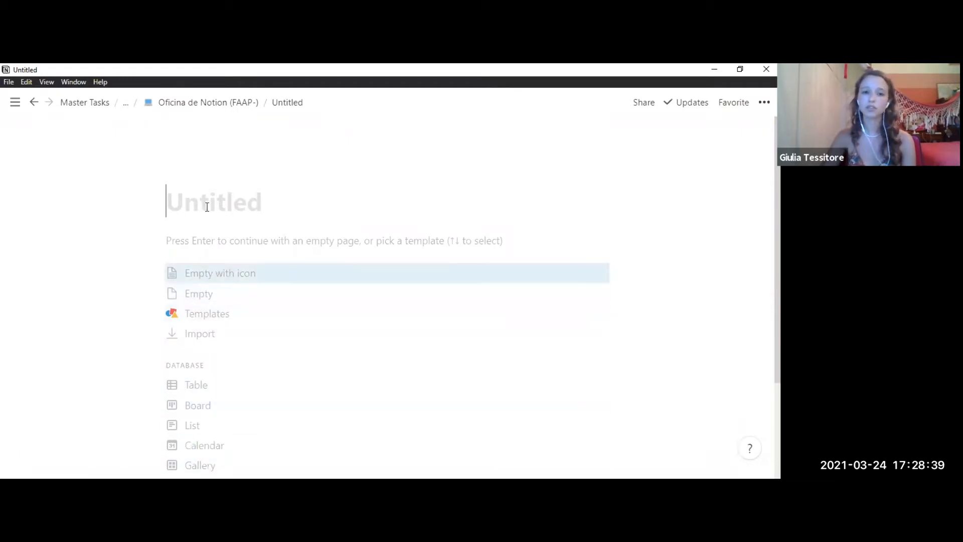
click(186, 241)
text(hfu)
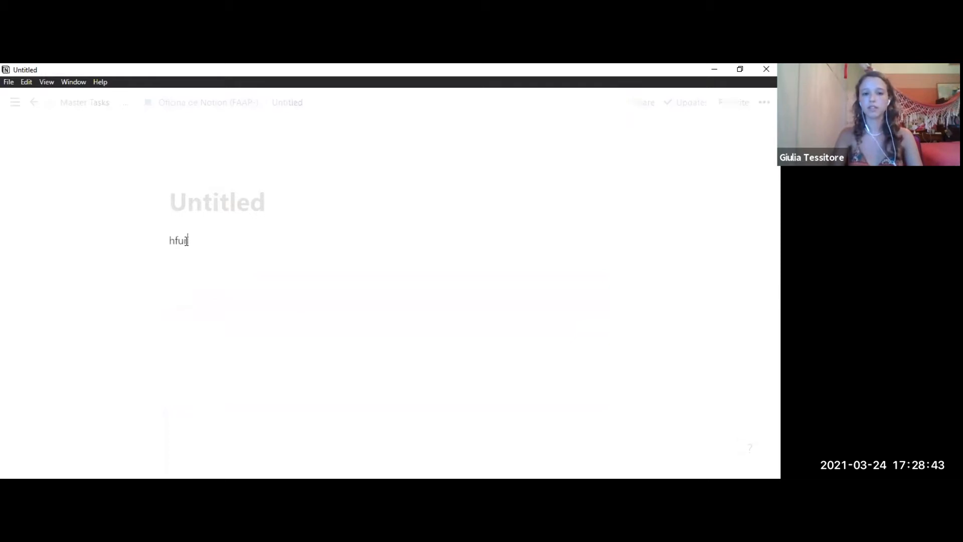
text(hnal)
key(BackSpace)
key(BackSpace)
key(BackSpace)
key(BackSpace)
key(BackSpace)
key(BackSpace)
key(BackSpace)
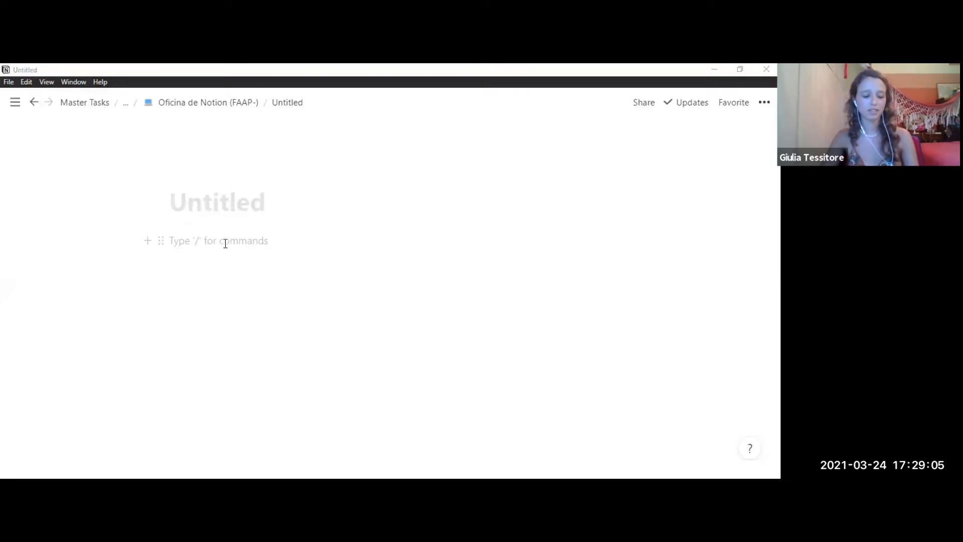
Step: Title the untitled page "Filosofia Antiga" and start its body text
click(97, 301)
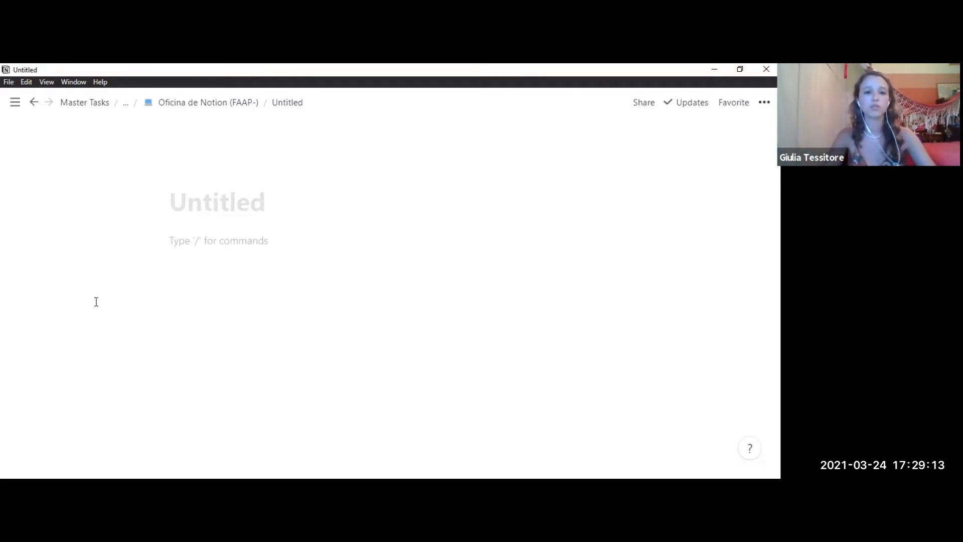
click(183, 203)
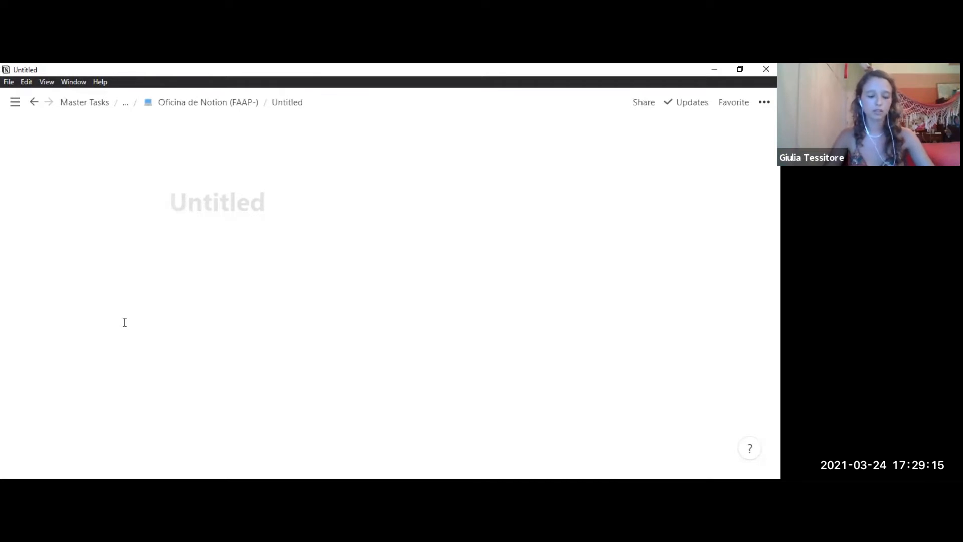
text(Filosofia Antiga)
key(Return)
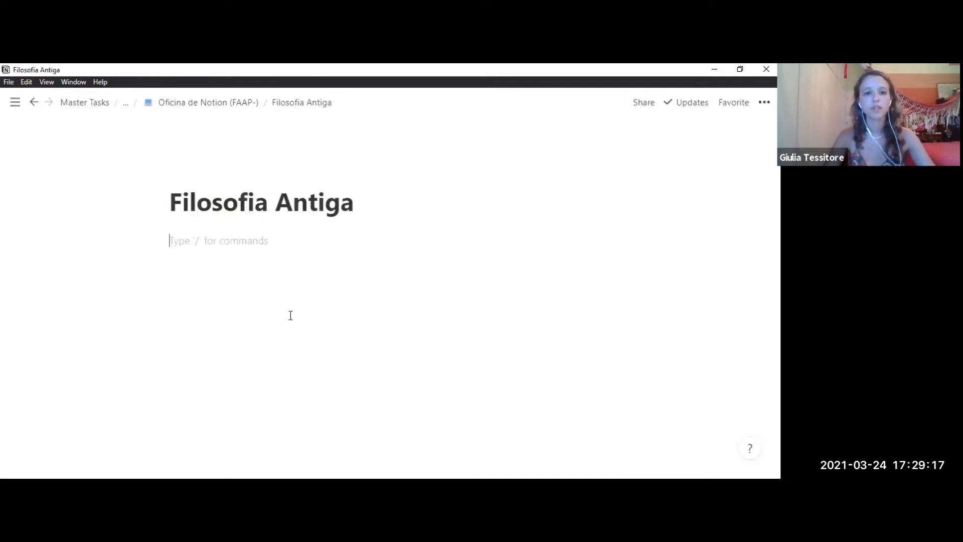
mouse_move(185, 180)
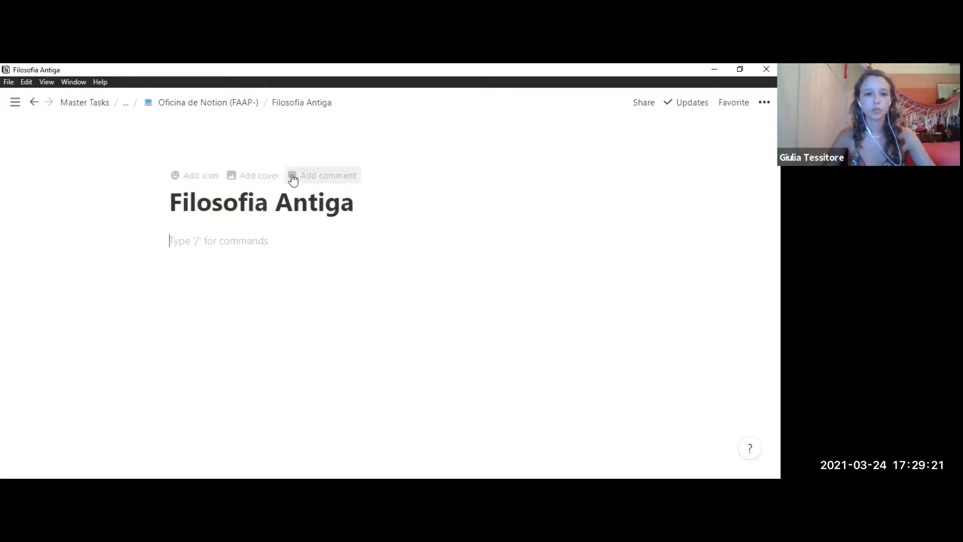
click(210, 179)
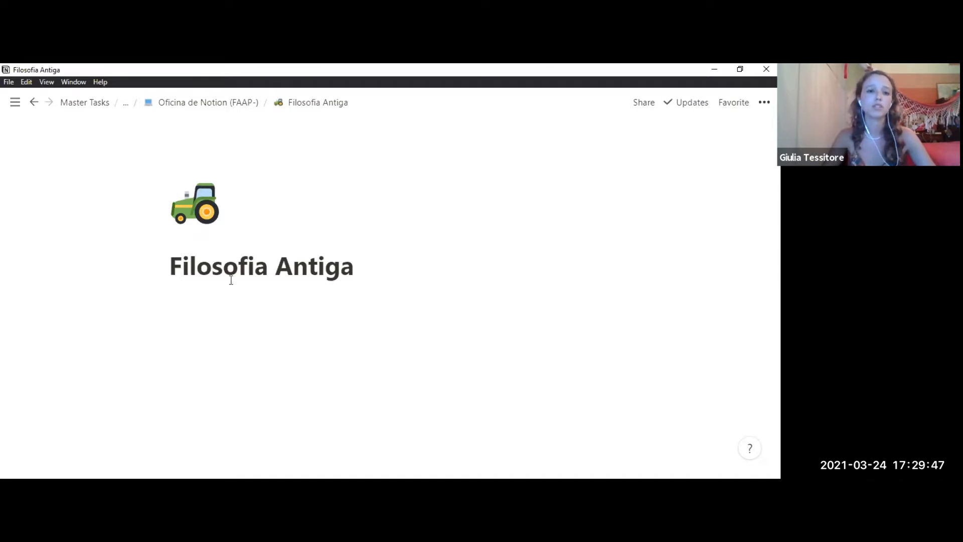
click(221, 225)
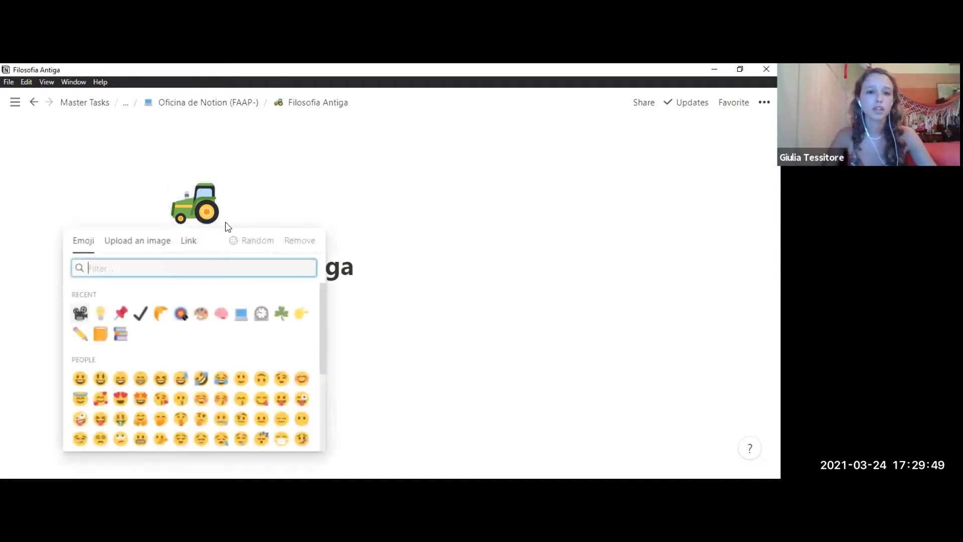
click(197, 247)
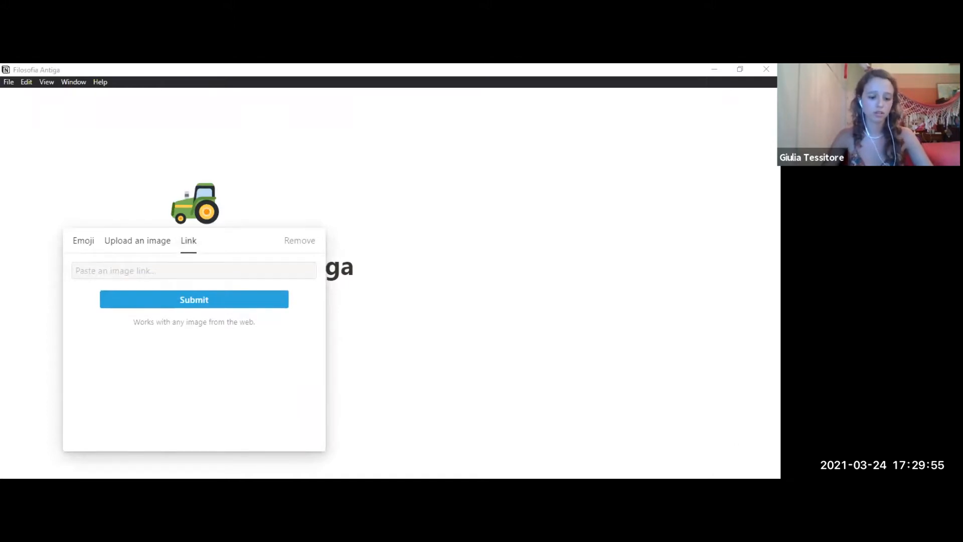
click(199, 255)
text(https://cdn.britannica.com/84/87984-050-7C5547FE/Detail-Roman-copy-portrait-bust-Aristotle-Greek.jpg)
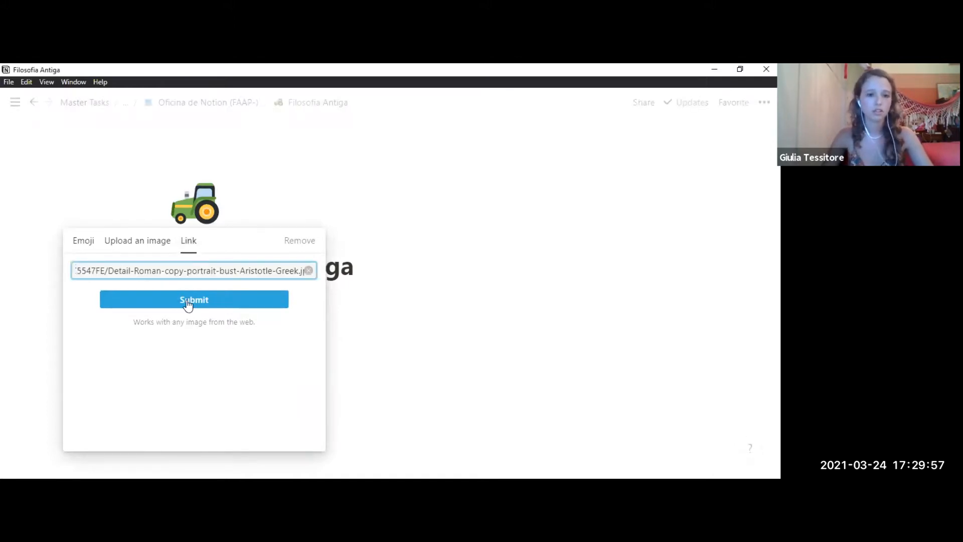
click(189, 301)
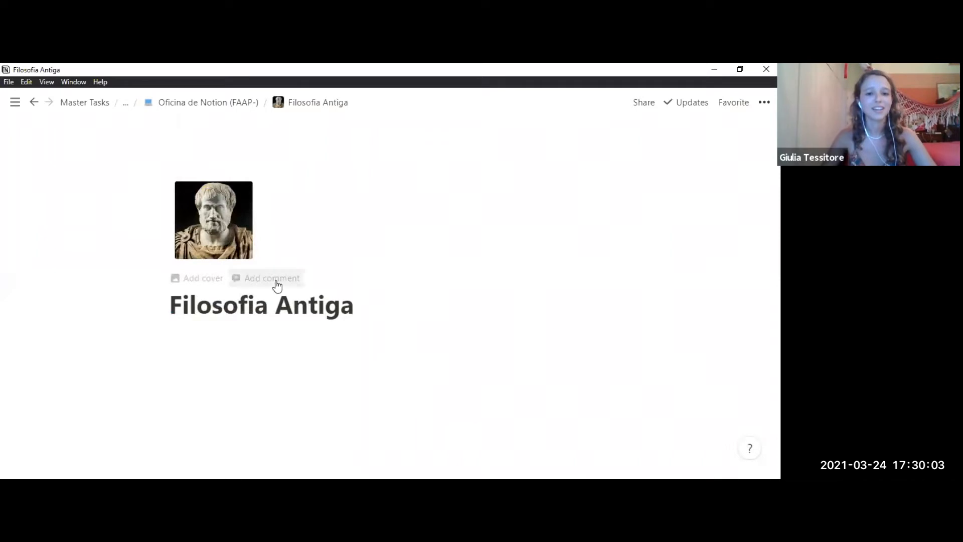
Step: Add a page cover and change it to the Unsplash photo of Greek temple columns, found by searching for "greece"
click(194, 279)
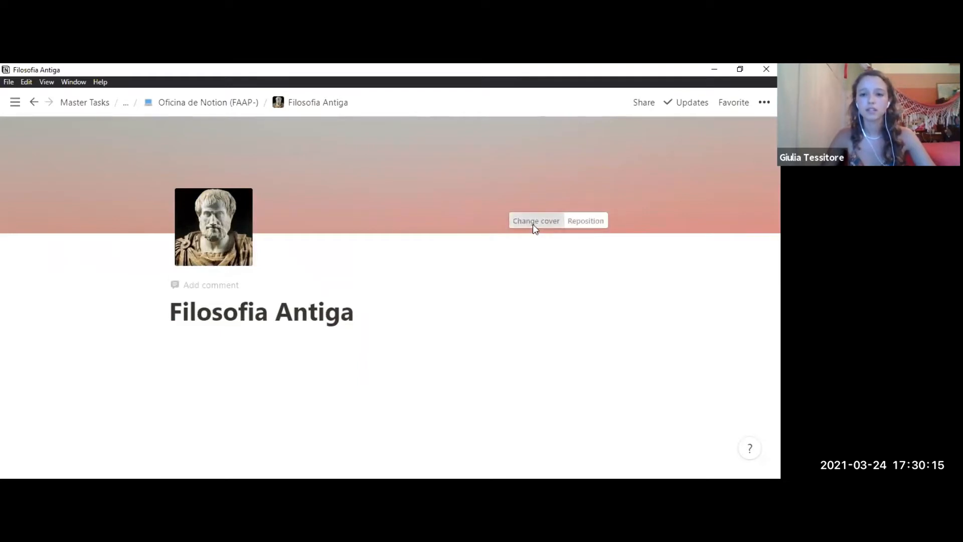
click(533, 222)
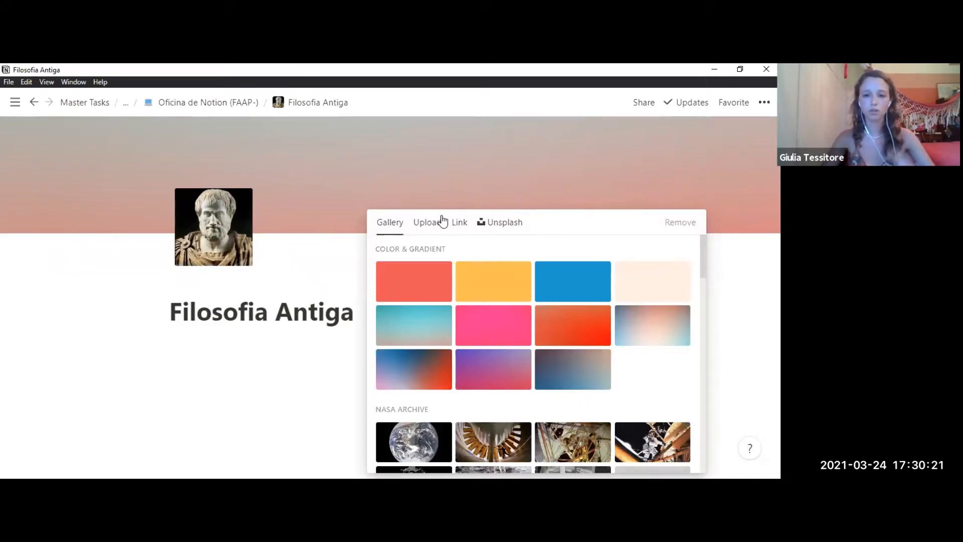
click(494, 228)
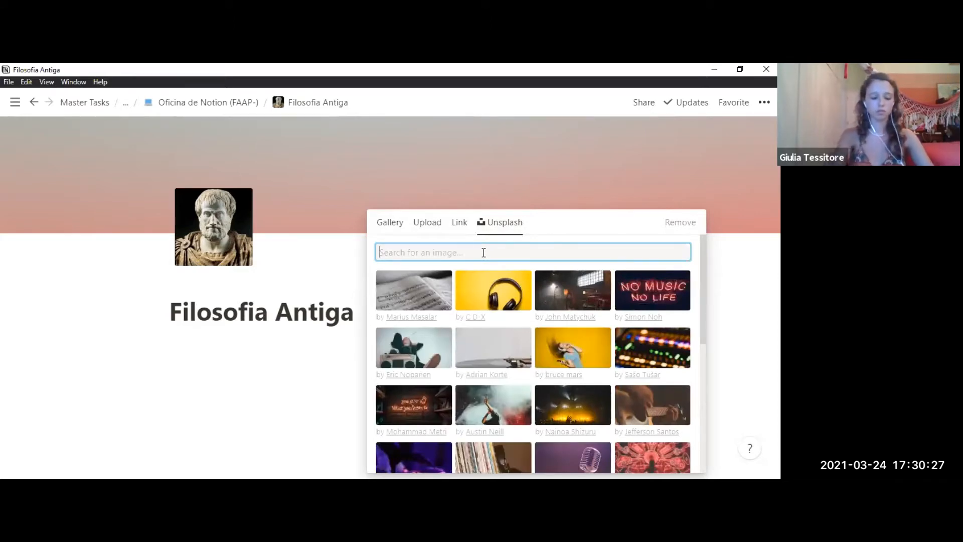
text(greece)
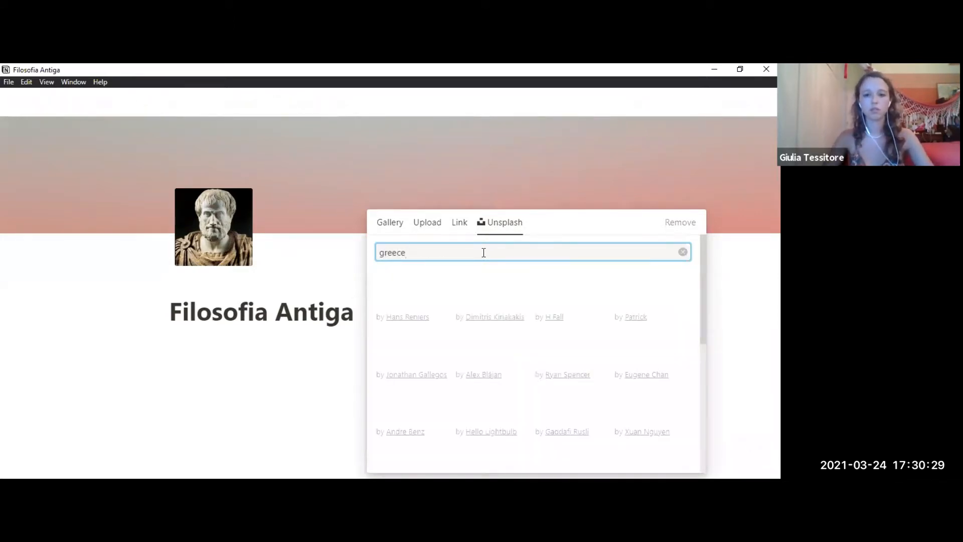
click(427, 286)
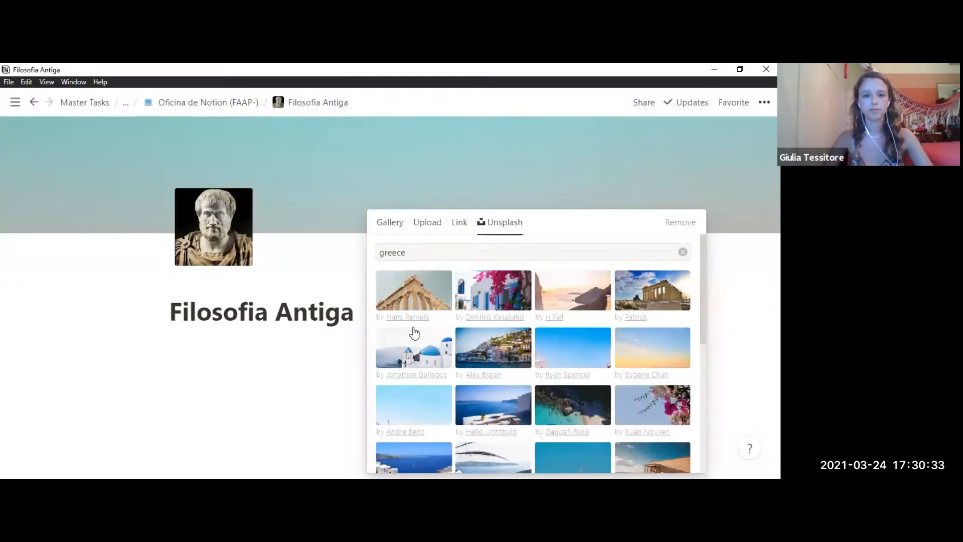
click(390, 290)
click(267, 359)
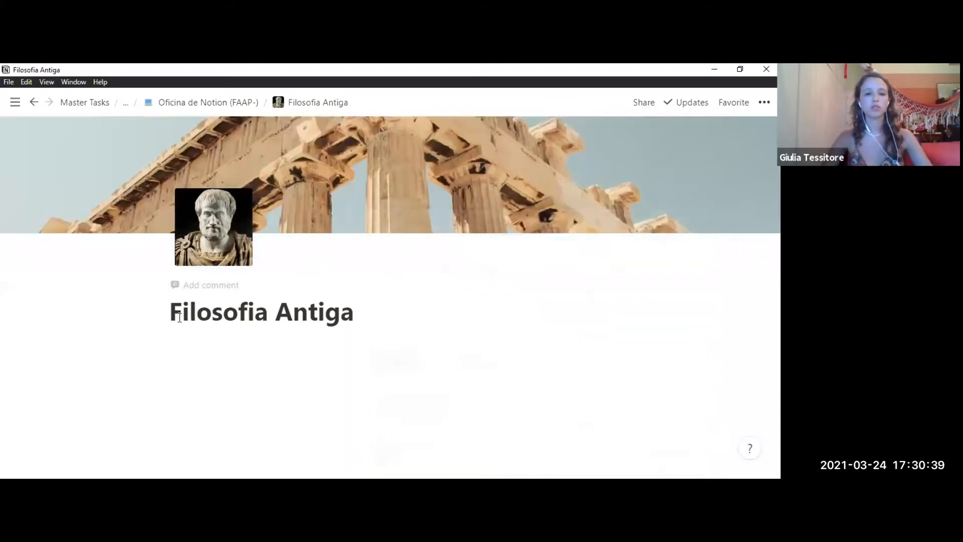
Step: Try the Mono font style and leave the page's text style set to Serif
mouse_move(78, 172)
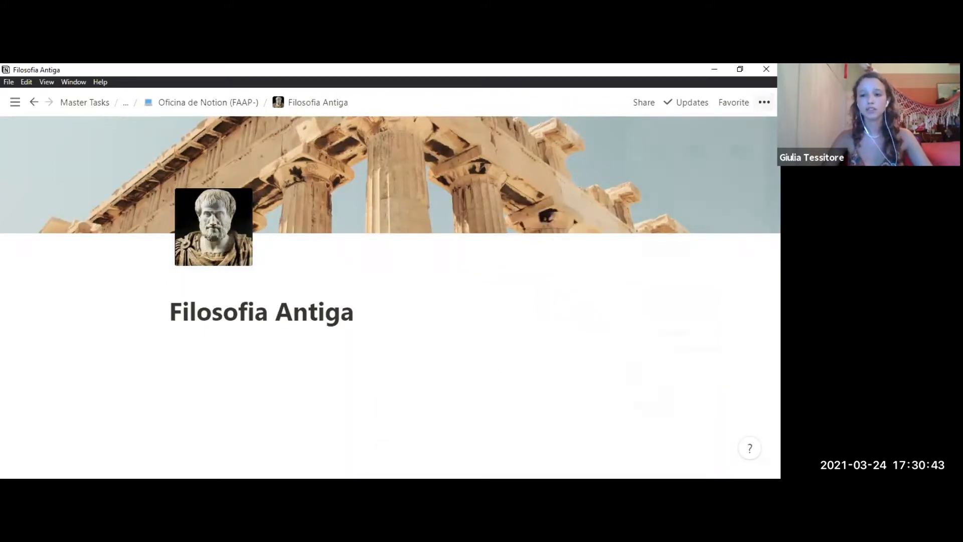
click(764, 103)
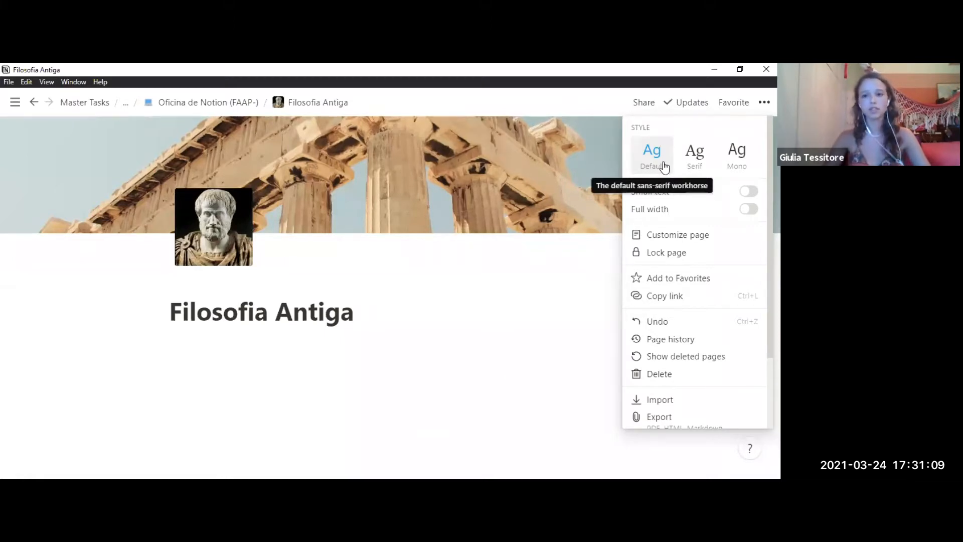
click(698, 156)
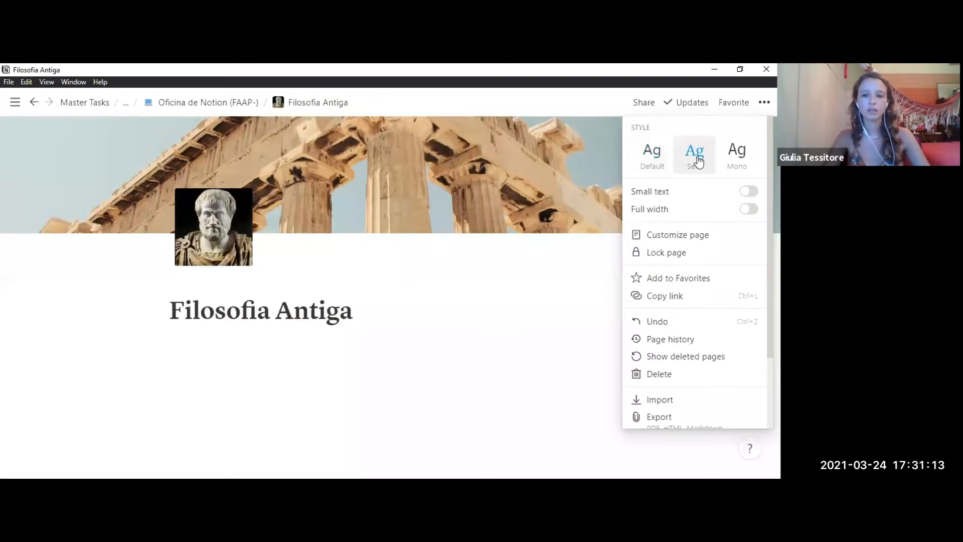
click(735, 155)
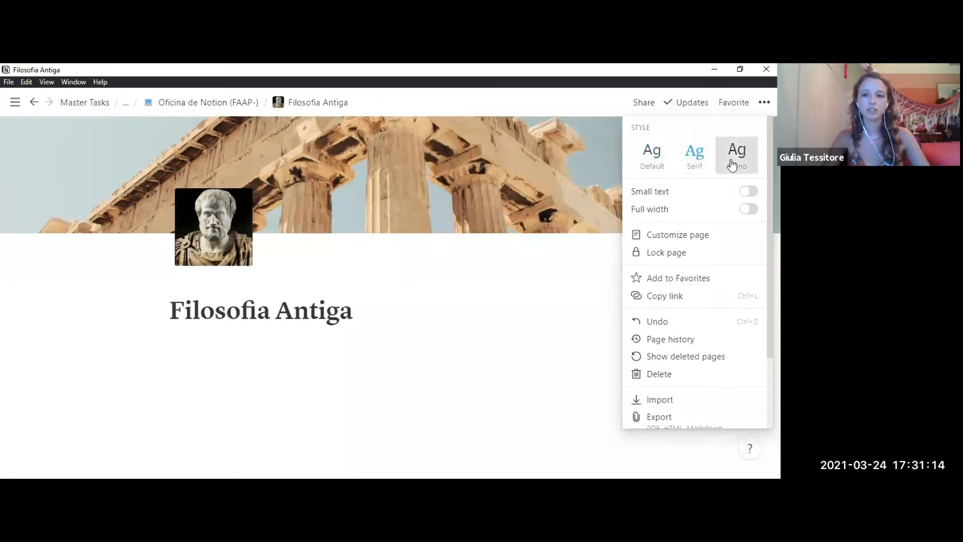
click(706, 170)
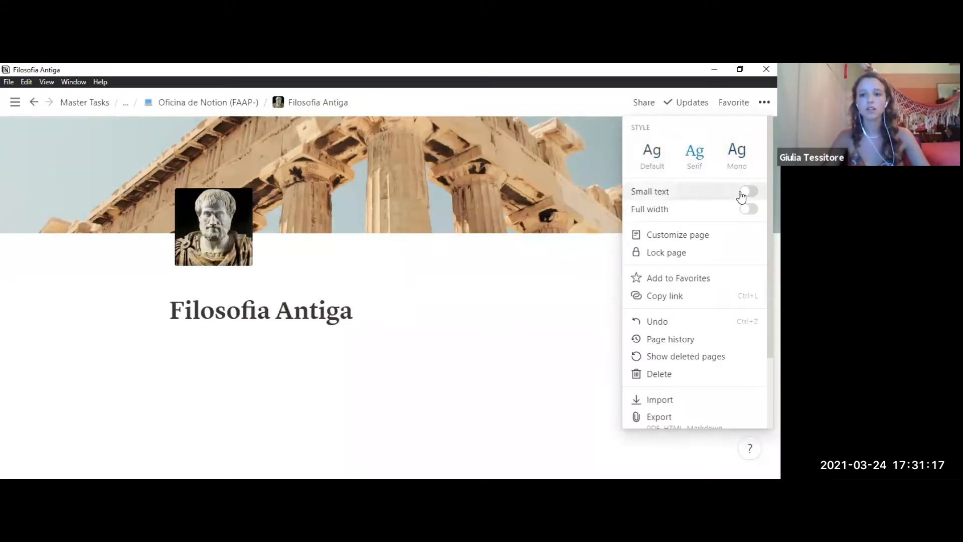
Step: Try small text on the page, switch it back off, and turn on full width
click(750, 194)
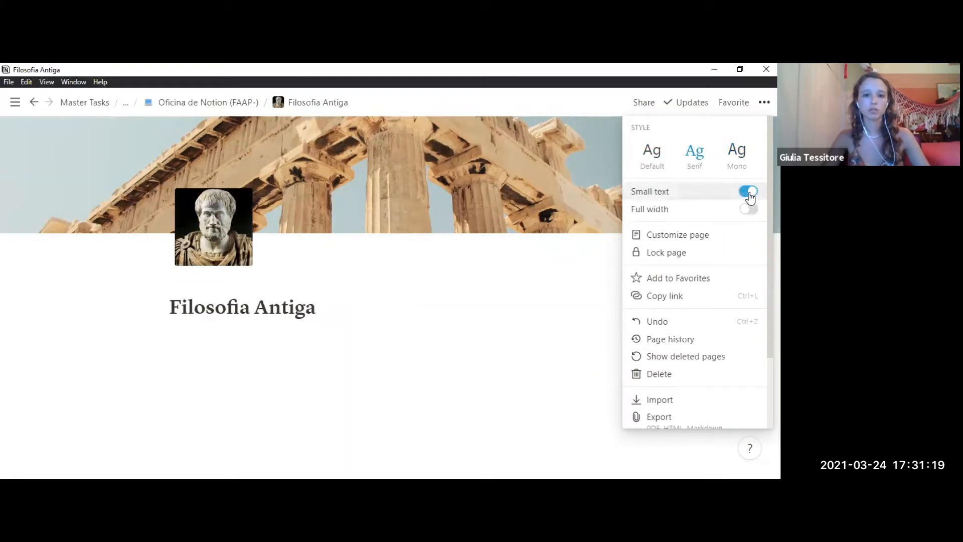
click(750, 194)
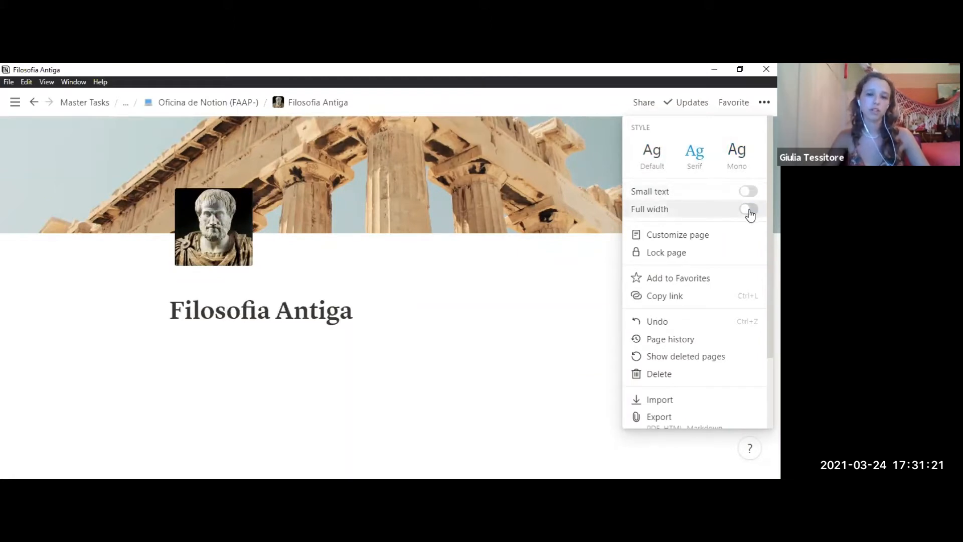
click(749, 210)
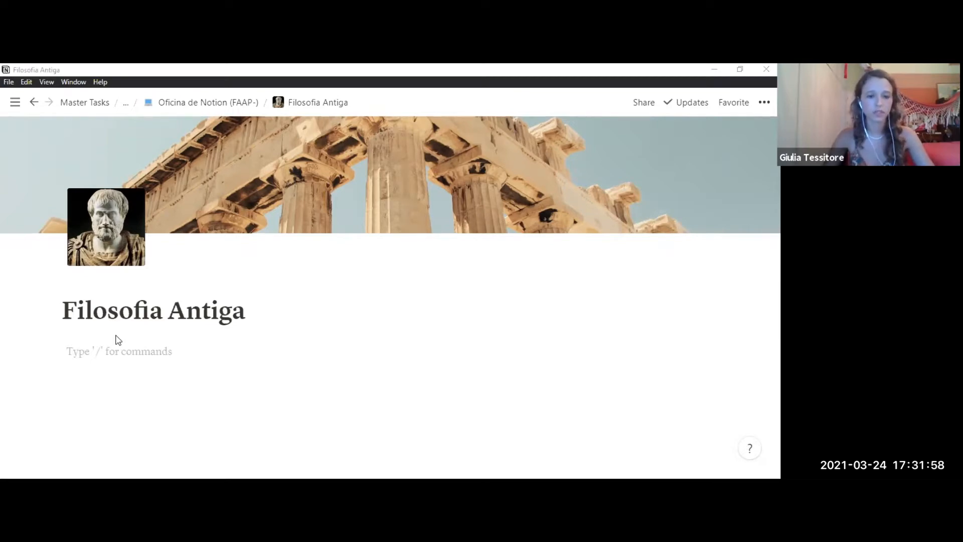
Step: Paste the copied notes on the origin of Greek philosophy into the page body and remove the empty line above them
click(117, 336)
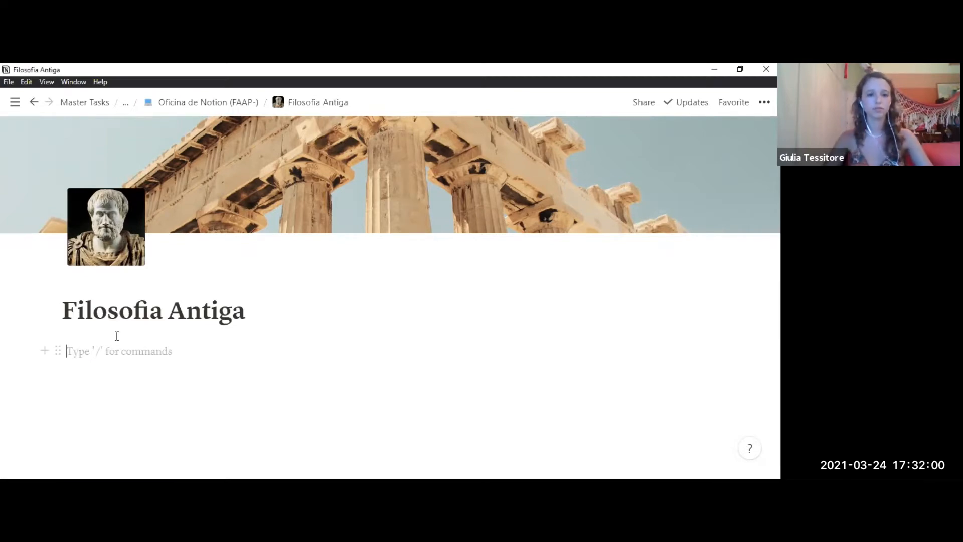
key(ctrl+v)
key(BackSpace)
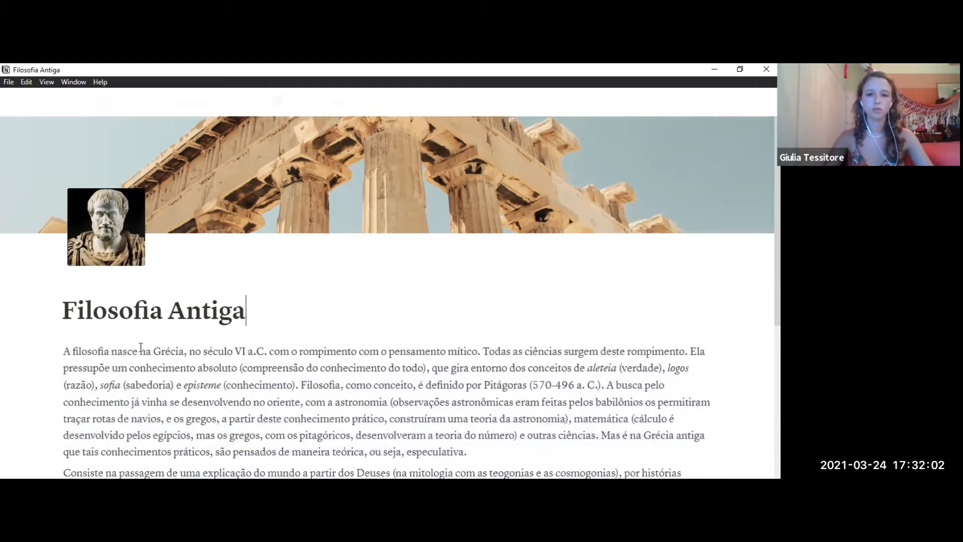
Step: Look at the block actions available for the first and second paragraphs of the pasted notes without applying any
scroll(174, 300, down, 3)
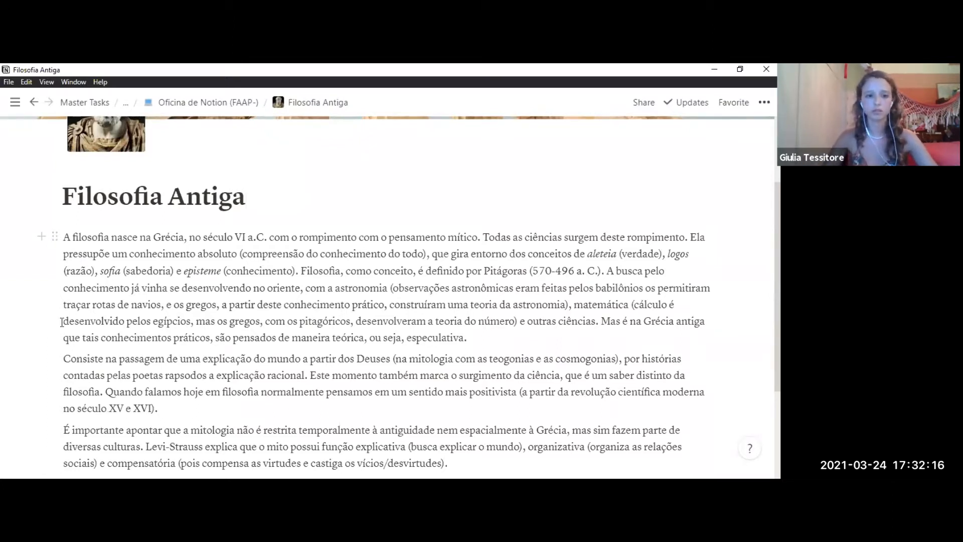
click(55, 236)
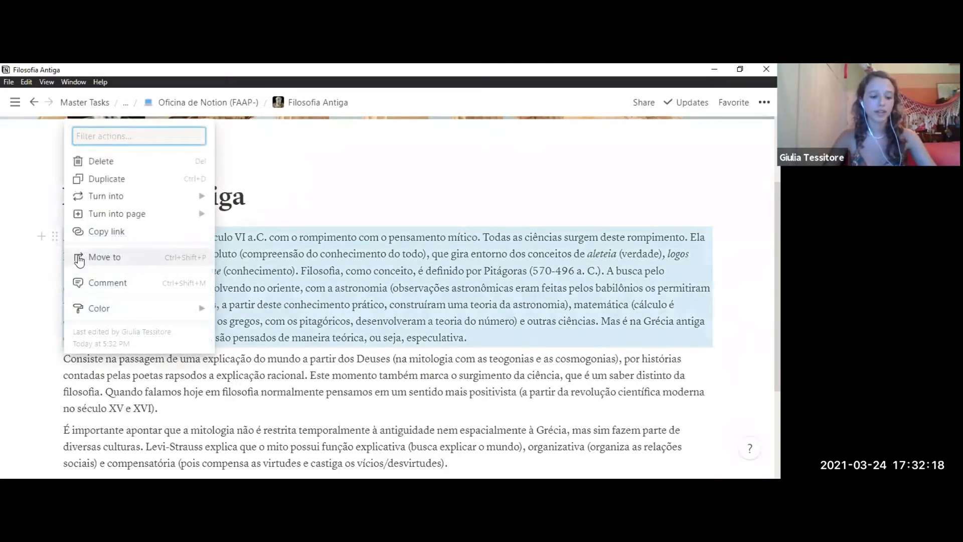
key(Escape)
click(54, 358)
key(Escape)
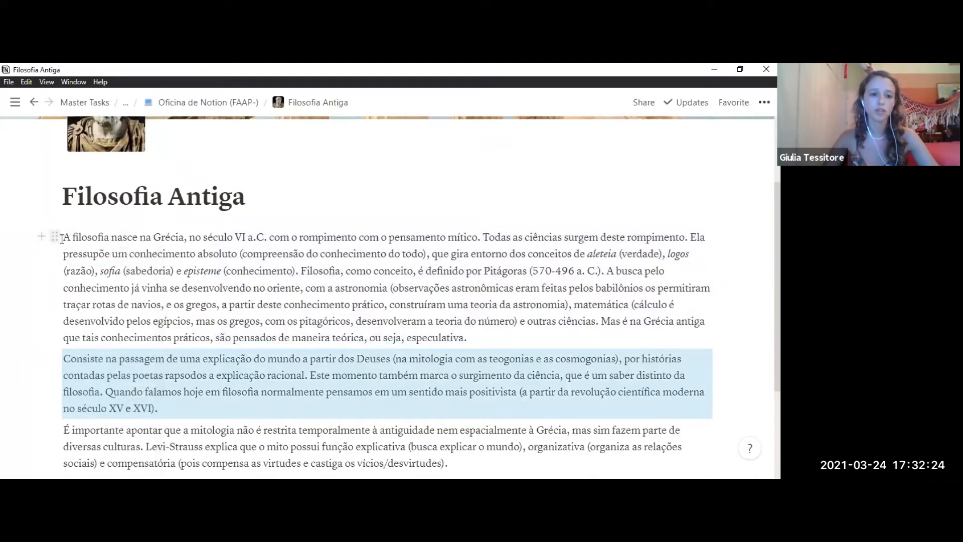
Step: Move all paragraphs from "Consiste na passagem" through the Aristotle paragraph together into a second column beside the first paragraph
scroll(71, 268, down, 1)
scroll(71, 268, down, 2)
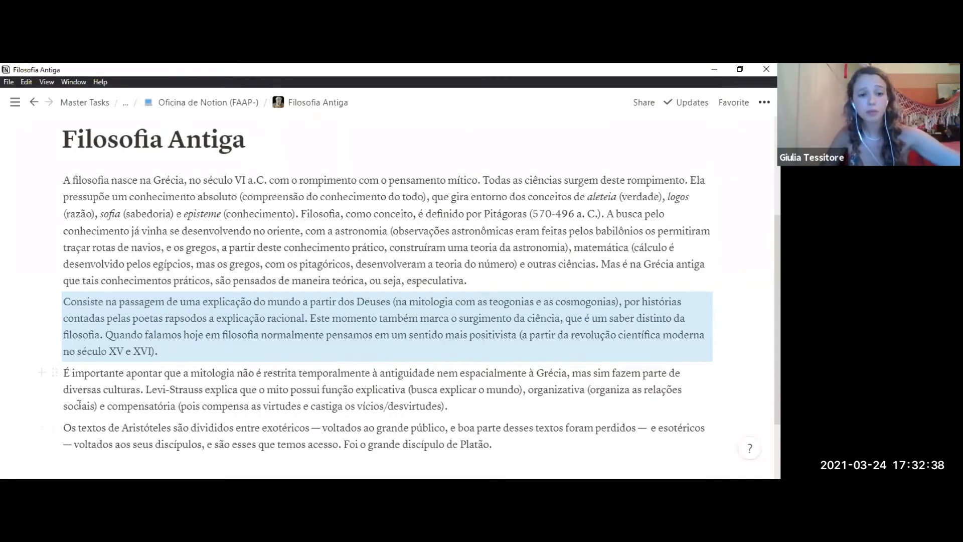
click(90, 452)
drag(88, 428, 57, 268)
click(382, 232)
drag(382, 232, 772, 165)
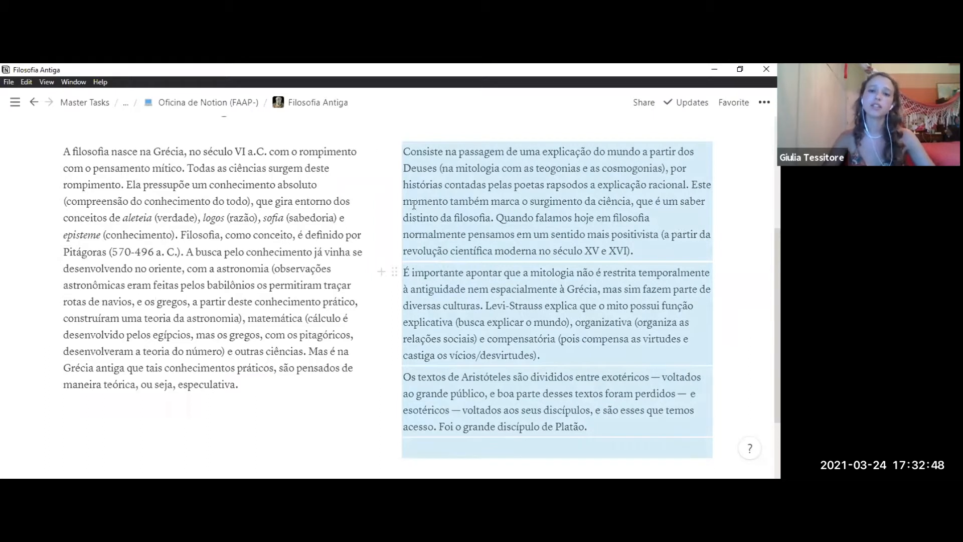
Step: Move the paragraph on Aristotle's texts out of the second column to span the full width below both columns
click(335, 427)
drag(395, 376, 372, 424)
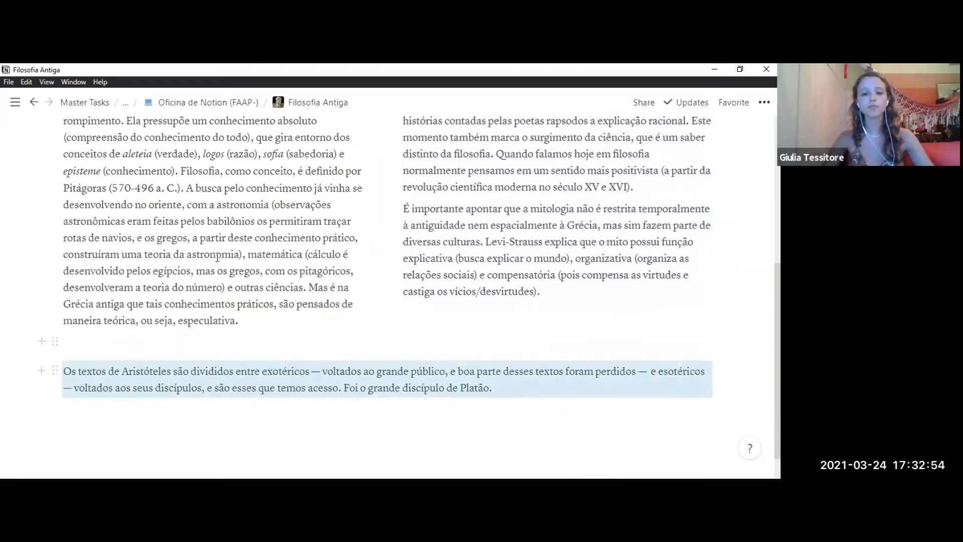
click(293, 346)
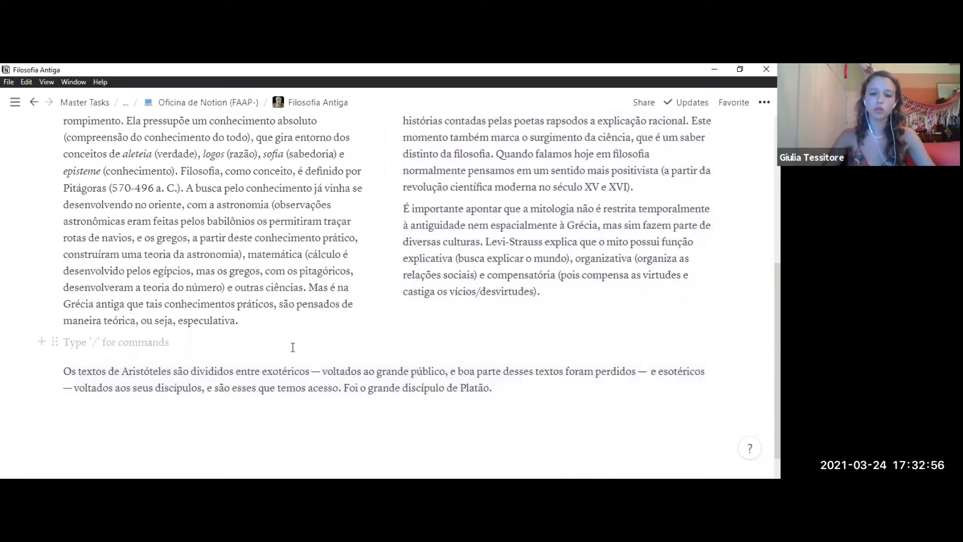
scroll(293, 347, up, 6)
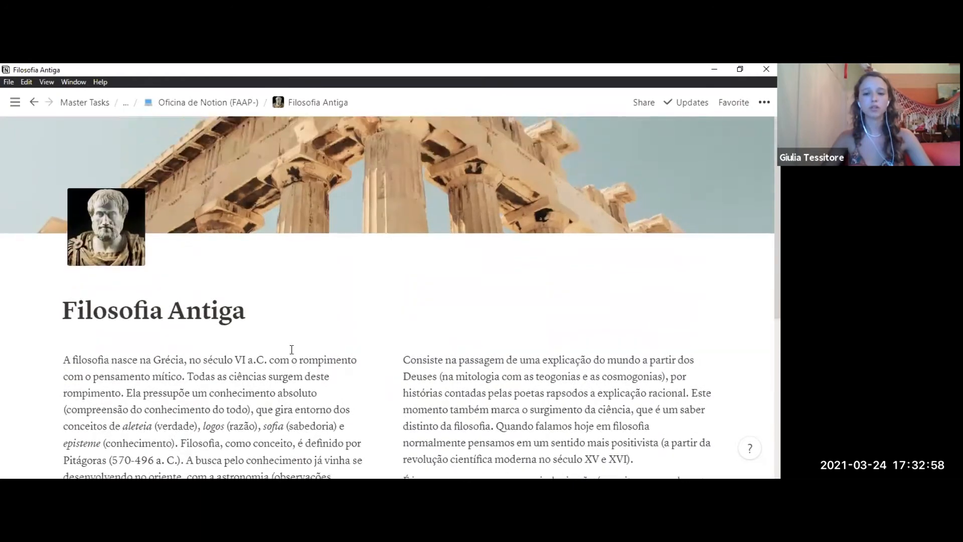
Step: Move the "É importante apontar" paragraph full width below the columns, and return it with the Aristotle paragraph to the second column
scroll(292, 350, down, 3)
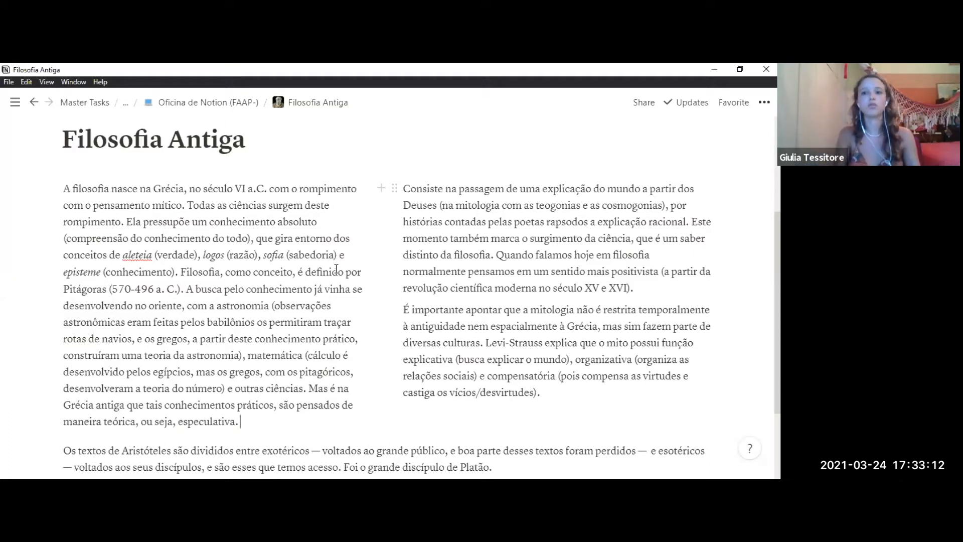
drag(394, 310, 309, 429)
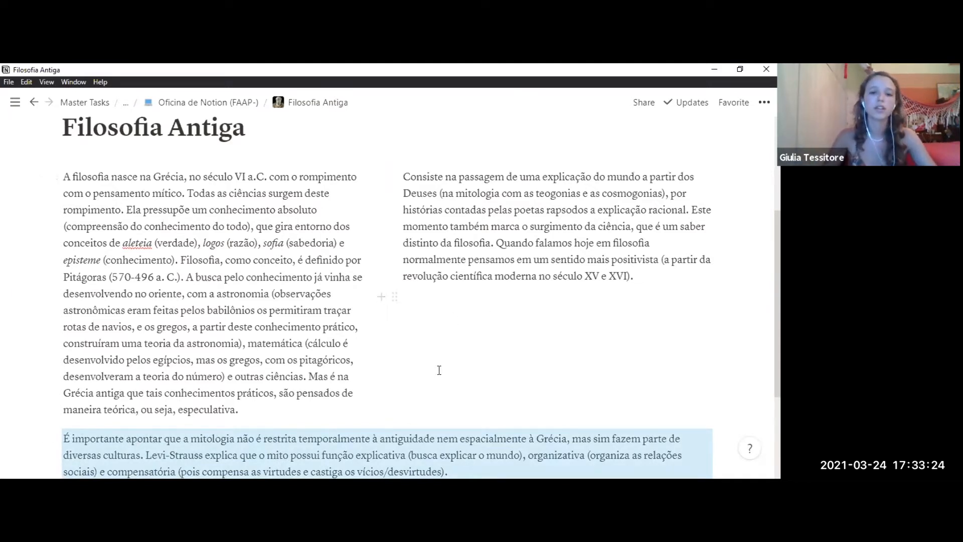
scroll(103, 432, down, 3)
drag(97, 444, 422, 181)
click(367, 282)
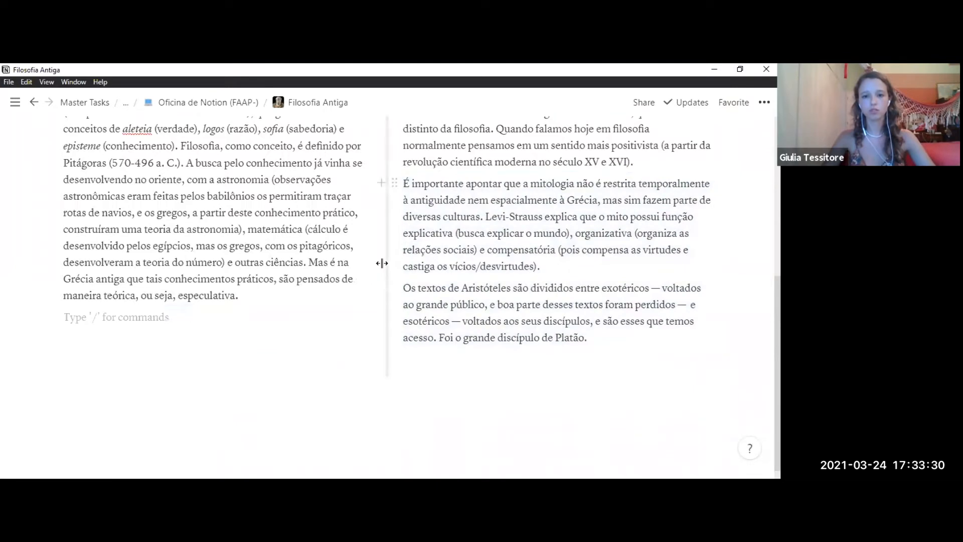
Step: Shift the divider between the two text columns so the first column is narrower and the second wider
scroll(495, 330, up, 5)
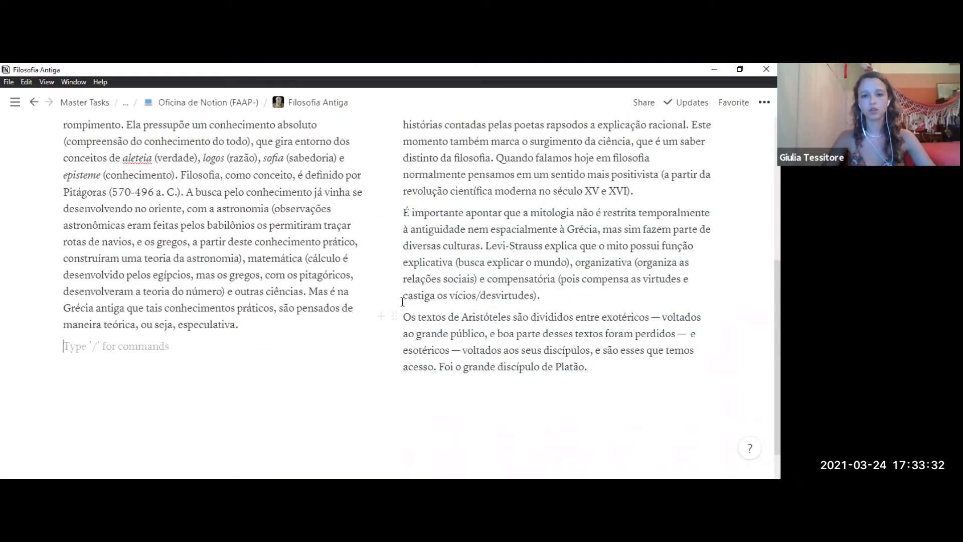
drag(386, 292, 349, 296)
scroll(349, 291, up, 3)
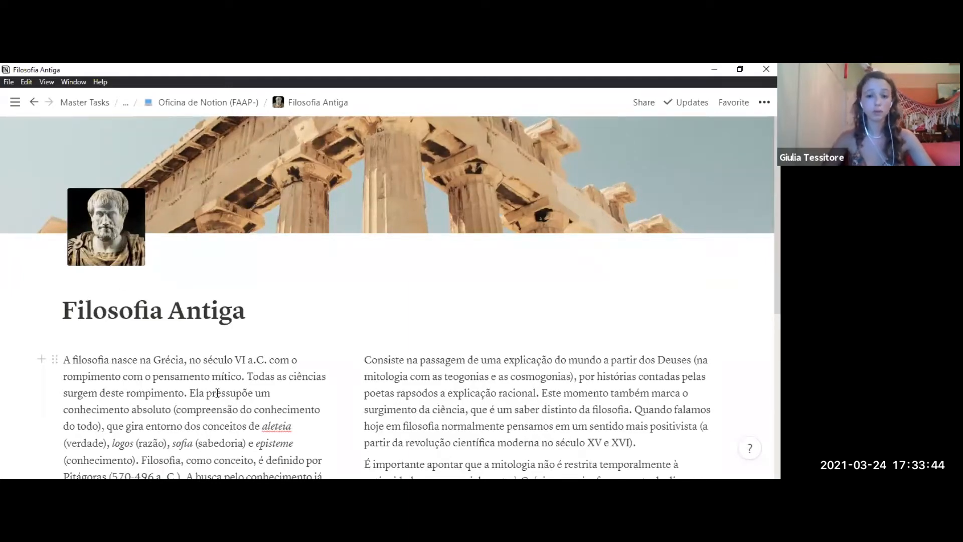
scroll(217, 393, down, 3)
scroll(203, 446, down, 1)
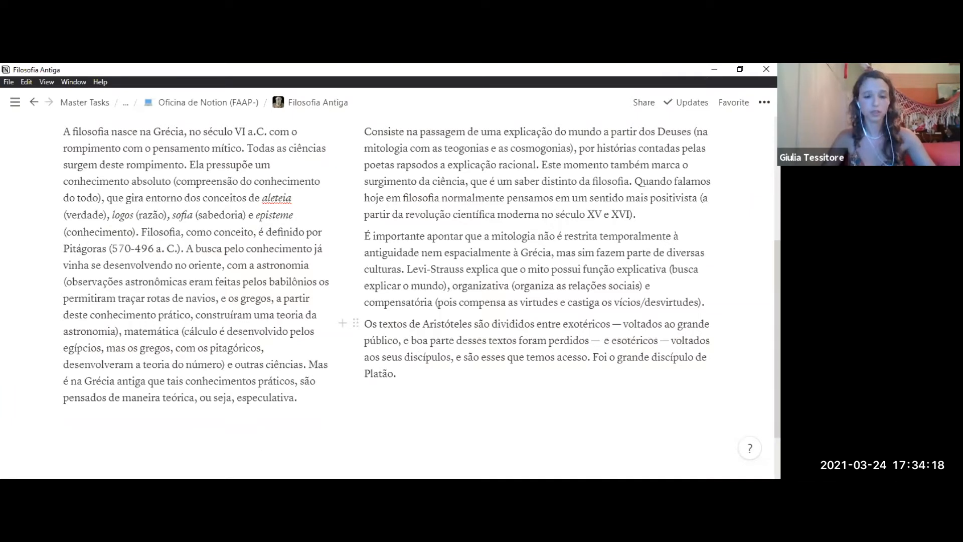
scroll(198, 342, down, 1)
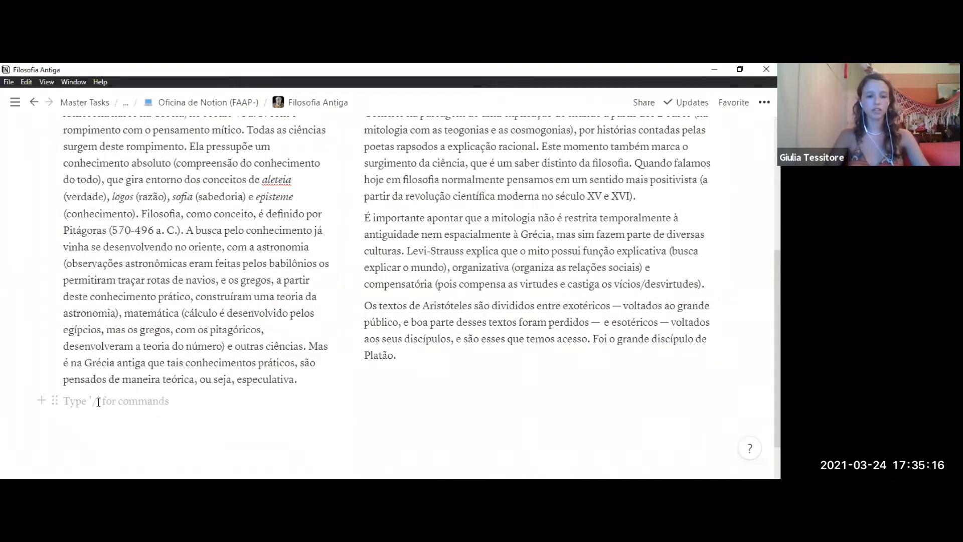
text(https://www.youtube.com/watch?v=uzzKP9QOdWo)
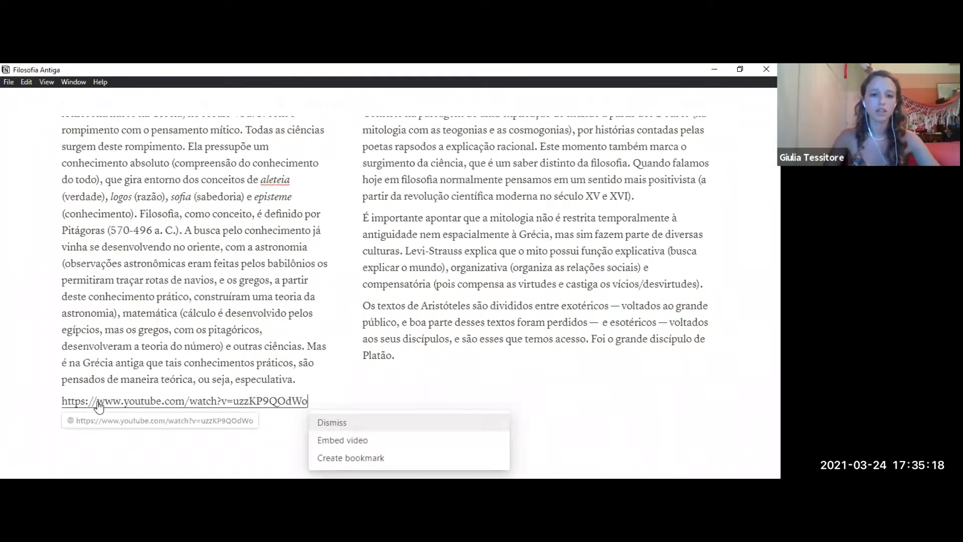
click(339, 442)
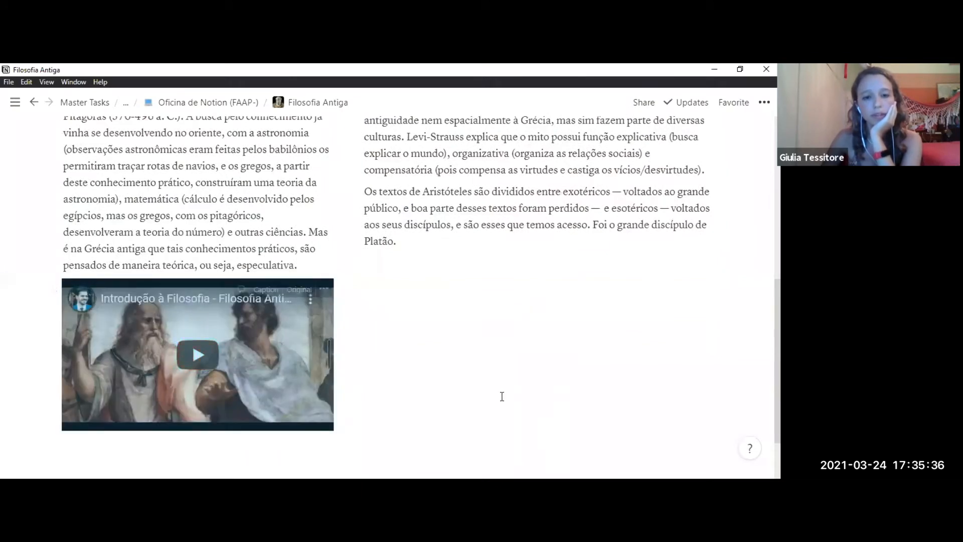
Step: Play the embedded philosophy video briefly on the page and pause it
click(501, 396)
click(210, 352)
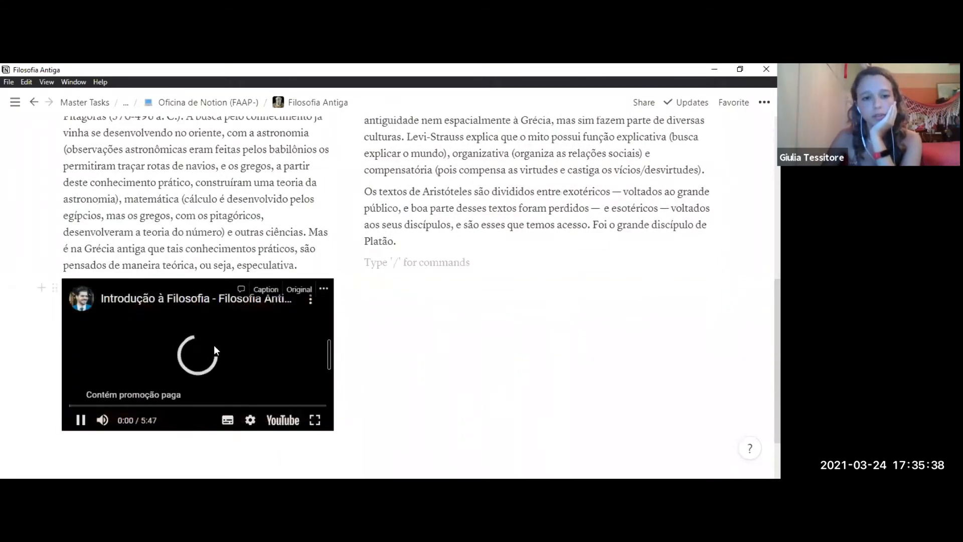
click(200, 359)
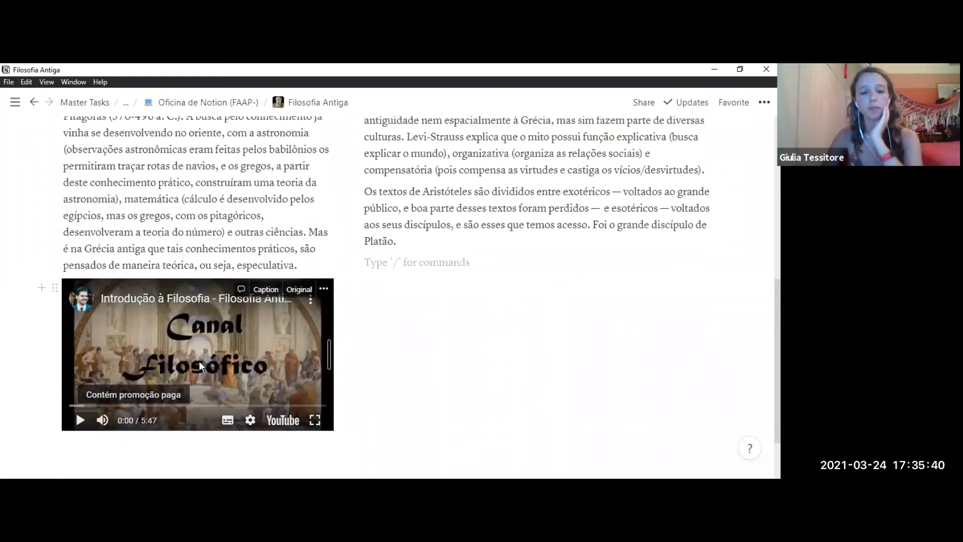
Step: Move the embedded video from the first column to the second column, directly beneath the Aristotle paragraph
scroll(199, 361, up, 3)
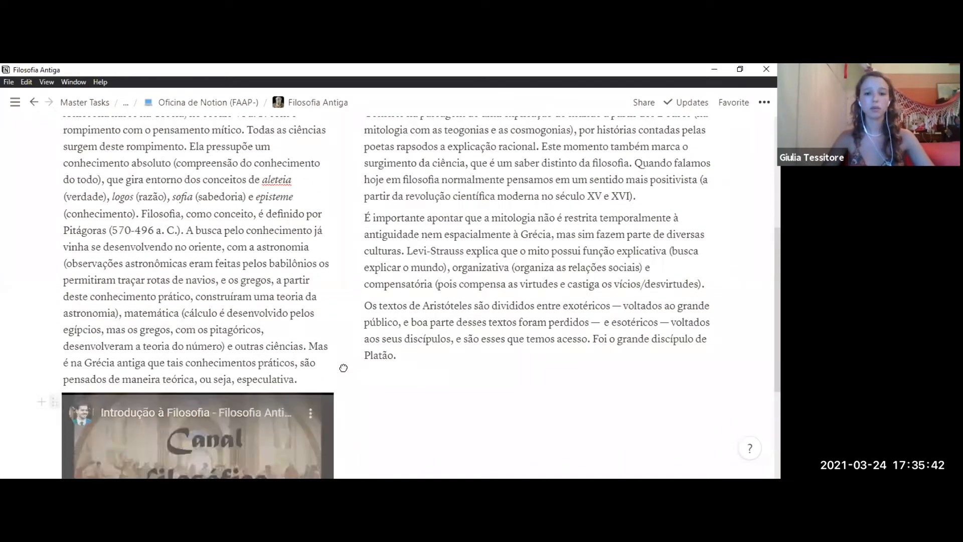
drag(54, 402, 501, 369)
scroll(334, 365, up, 1)
scroll(334, 364, up, 3)
scroll(261, 418, down, 5)
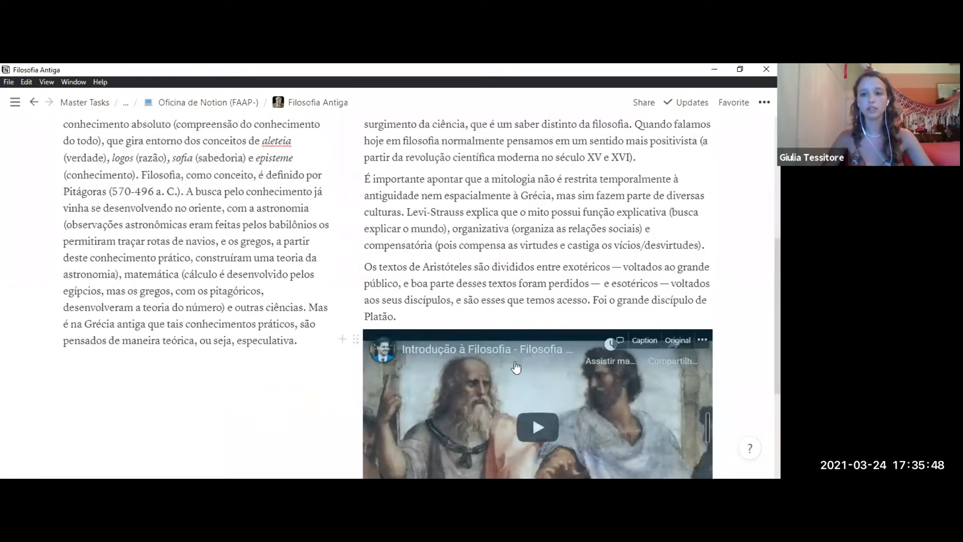
scroll(87, 310, down, 3)
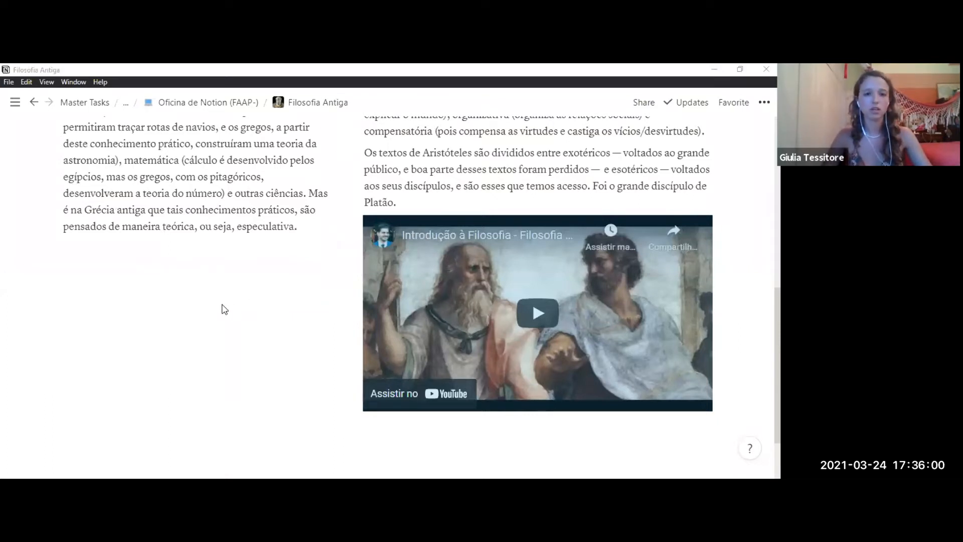
Step: Embed the Wikimedia image 800px-Escola_de_Atenas_-_Vaticano_2.jpg by its link beneath the text of the first column
click(76, 251)
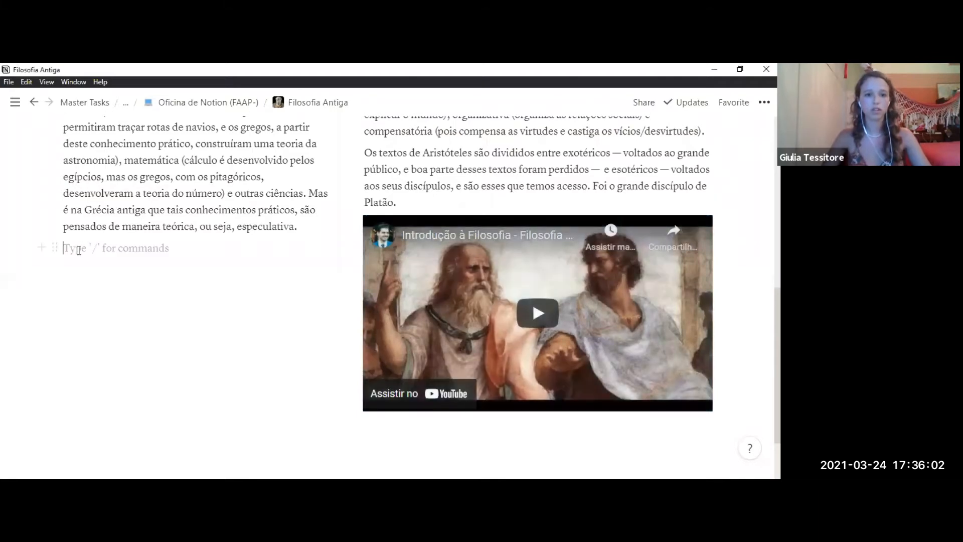
text(https://upload.wikimedia.org/wikipedia/commons/thumb/c/c4/Escola_de_Atenas_-_Vaticano_2.jpg/800px-Escola_de_Atenas_-_Vaticano_2.jpg)
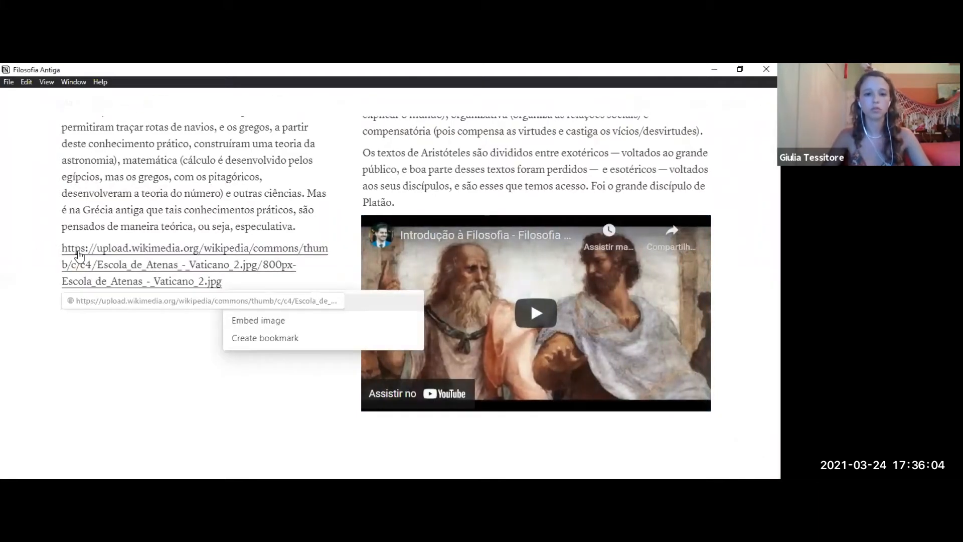
key(Down)
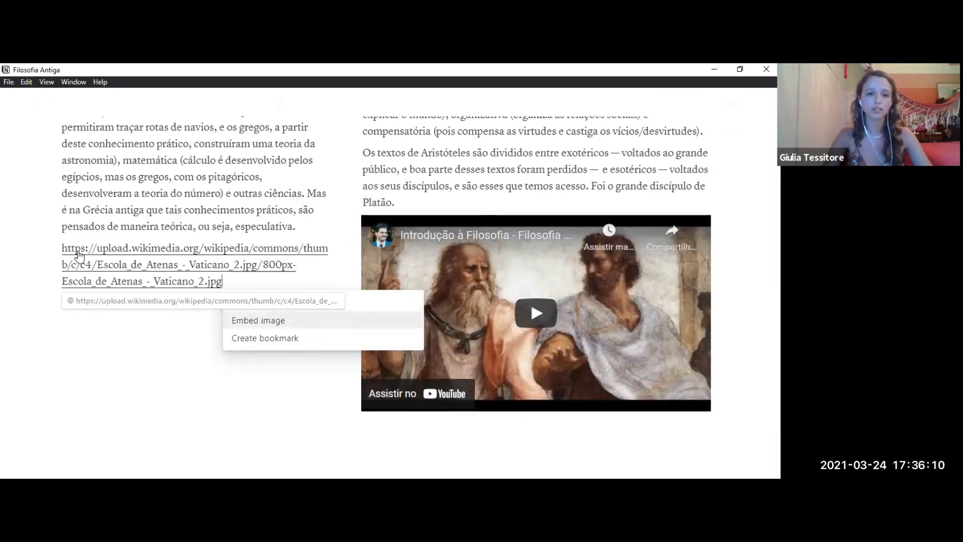
key(Return)
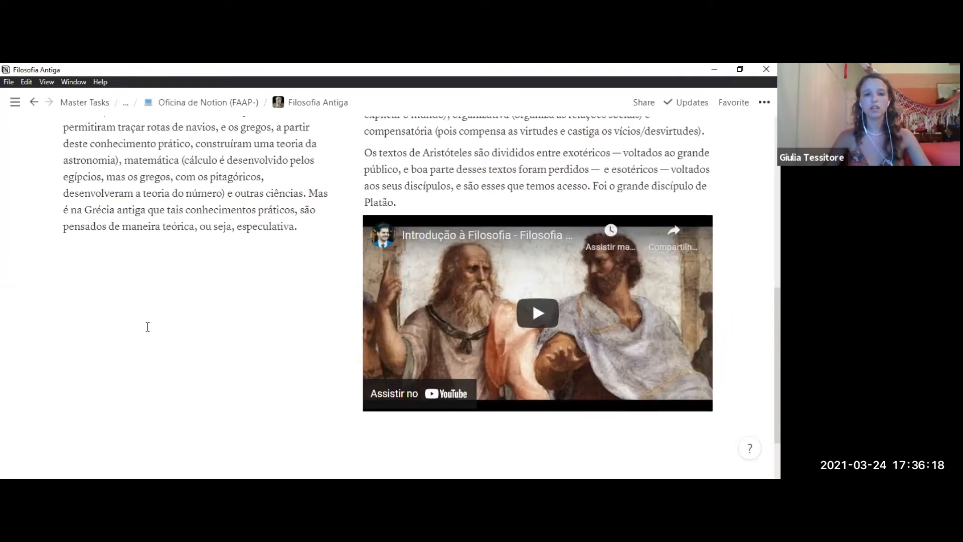
key(ctrl+v)
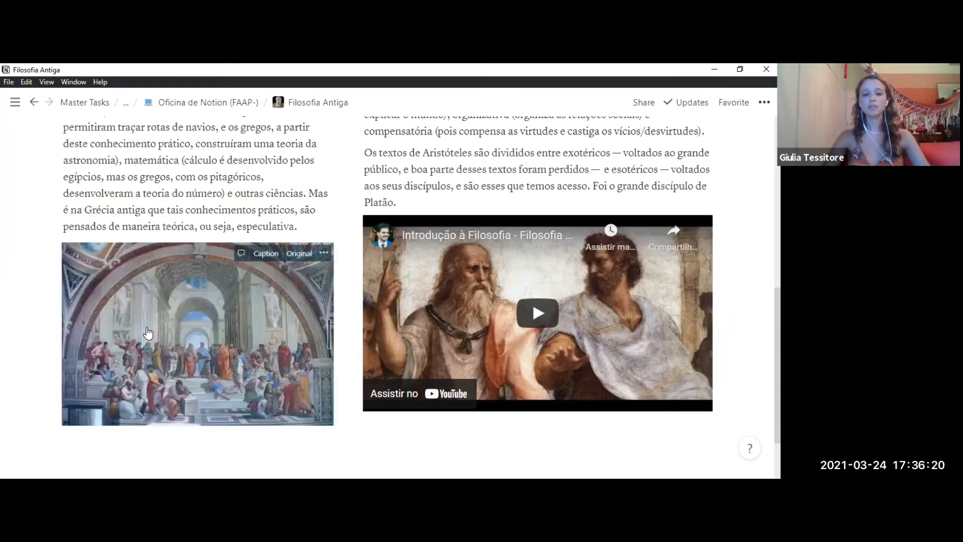
Step: Move the School of Athens image into the second column, between the "É importante apontar" and Aristotle paragraphs
click(52, 255)
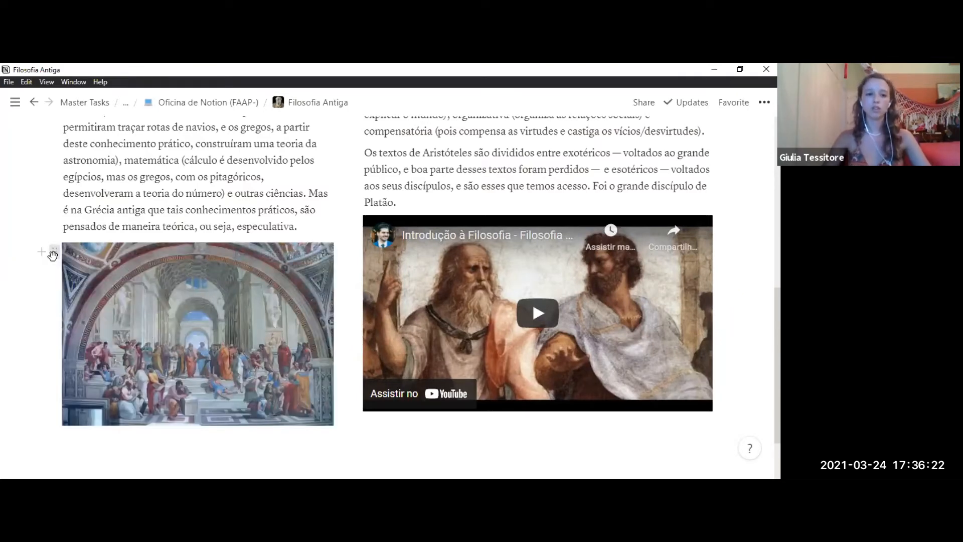
key(Escape)
drag(55, 251, 394, 372)
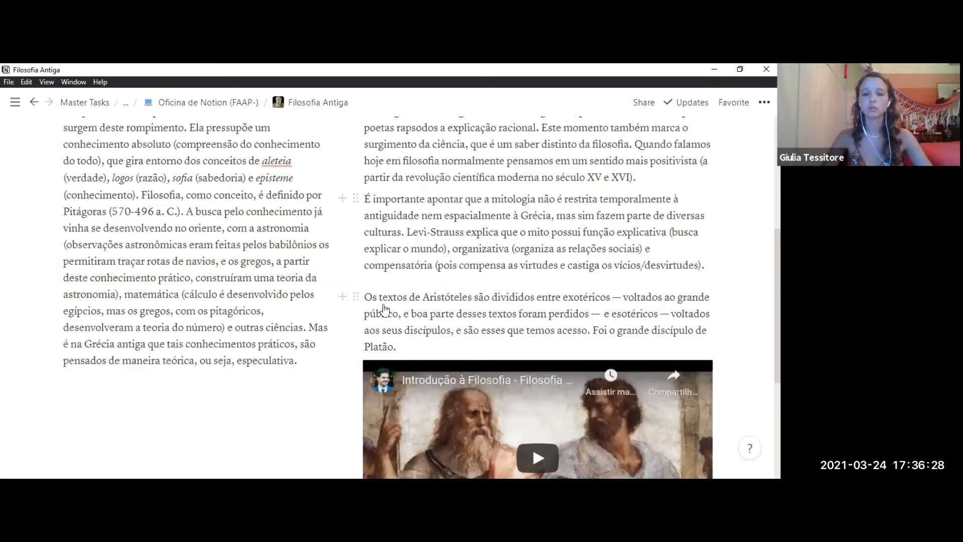
Step: Move the paragraph on Aristotle's texts from the second column to the end of the first column
scroll(382, 291, down, 5)
drag(354, 305, 150, 155)
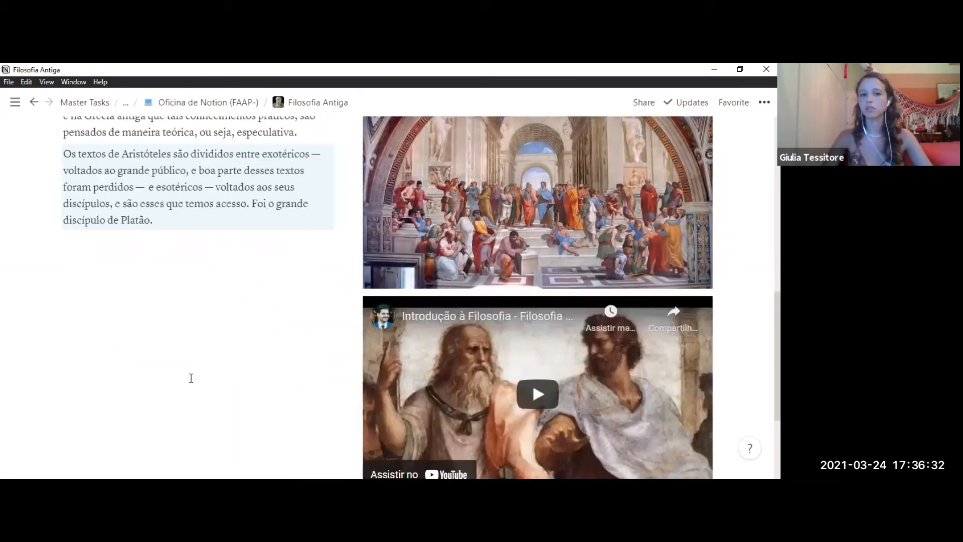
click(191, 377)
scroll(213, 374, up, 4)
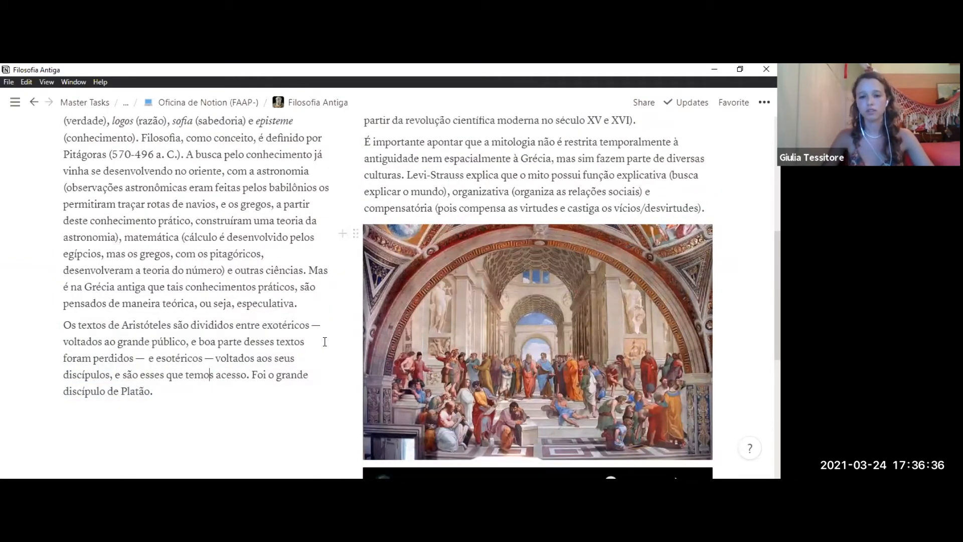
Step: Move the School of Athens image to the first column, directly beneath the Aristotle paragraph
mouse_move(427, 357)
scroll(426, 358, up, 1)
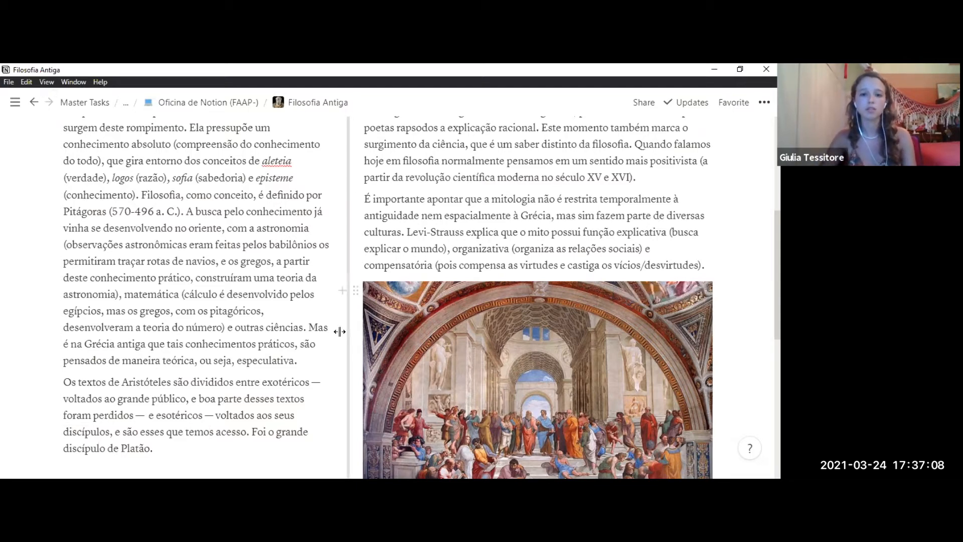
scroll(346, 261, down, 1)
mouse_move(353, 235)
mouse_down()
mouse_move(265, 331)
mouse_move(71, 334)
mouse_move(203, 346)
mouse_up()
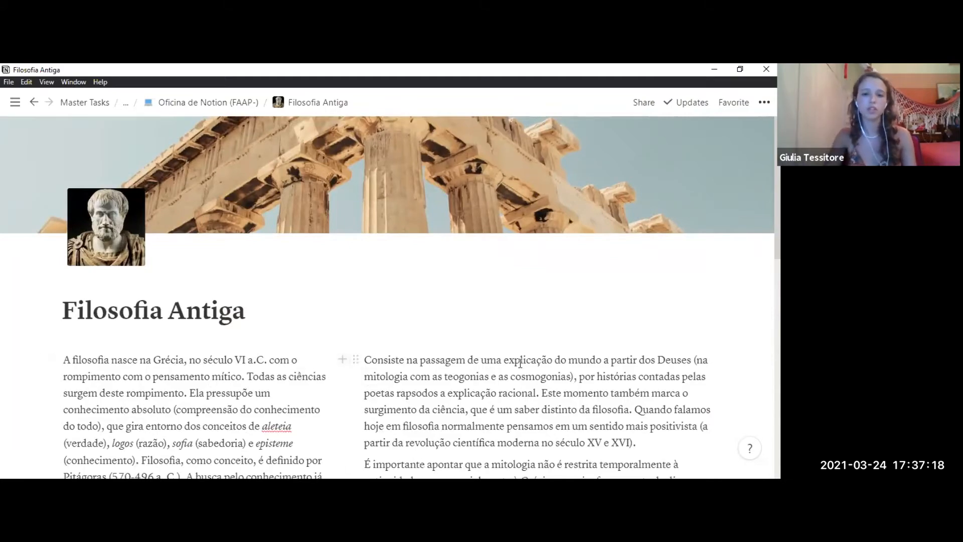
Step: Review the page from cover to end, examining how the two columns, the image and the embedded video are arranged
scroll(520, 364, down, 3)
scroll(520, 363, down, 3)
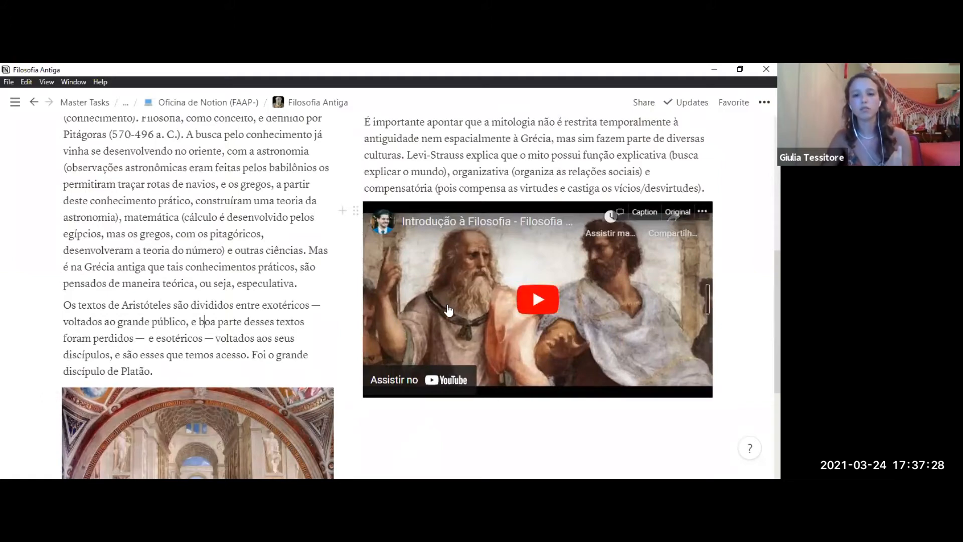
scroll(236, 363, down, 3)
scroll(236, 362, up, 3)
scroll(236, 362, up, 1)
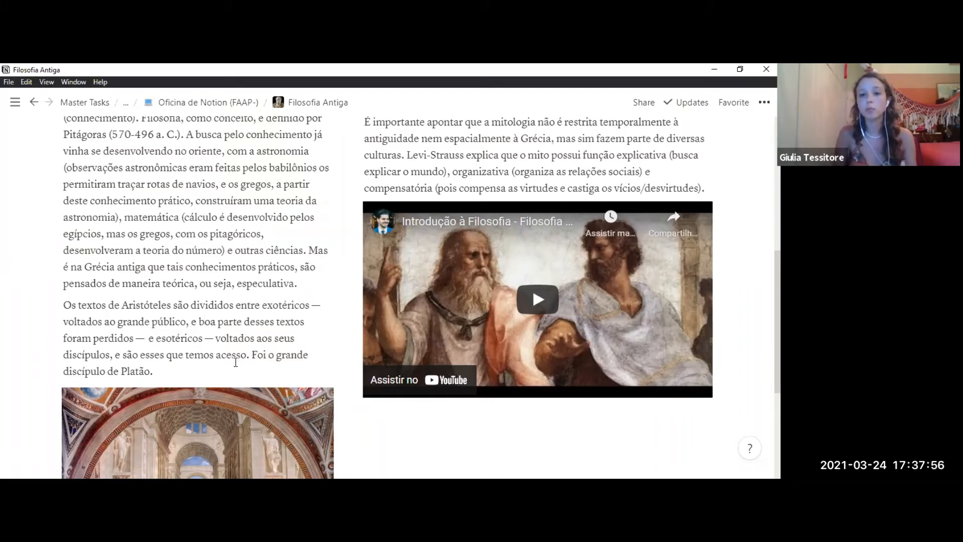
scroll(374, 400, down, 2)
scroll(374, 401, down, 4)
scroll(372, 401, up, 8)
scroll(187, 330, up, 5)
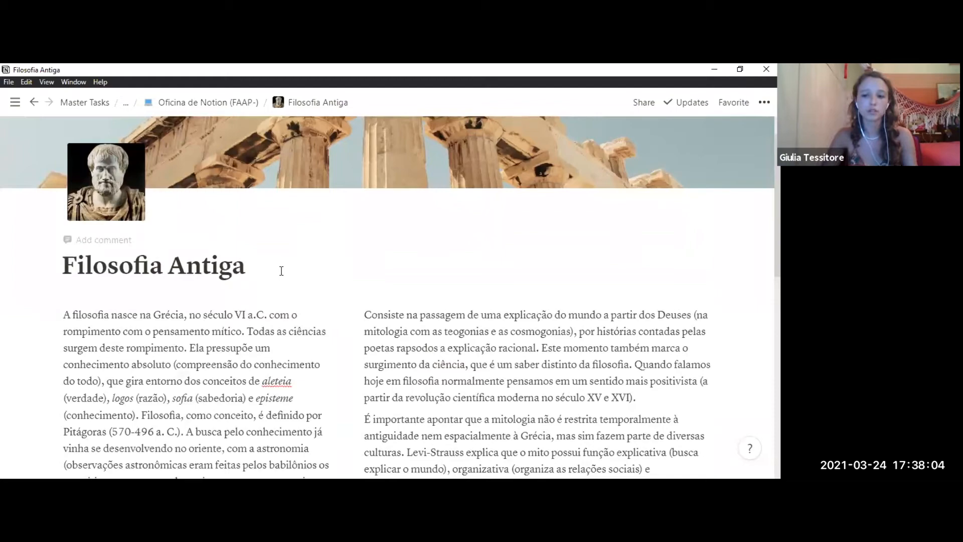
scroll(281, 271, down, 5)
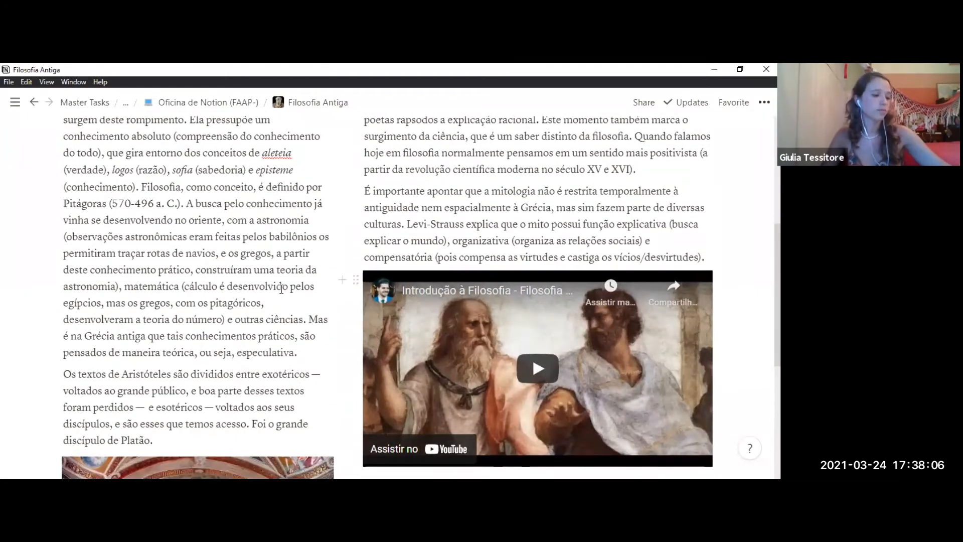
scroll(392, 328, down, 4)
click(393, 328)
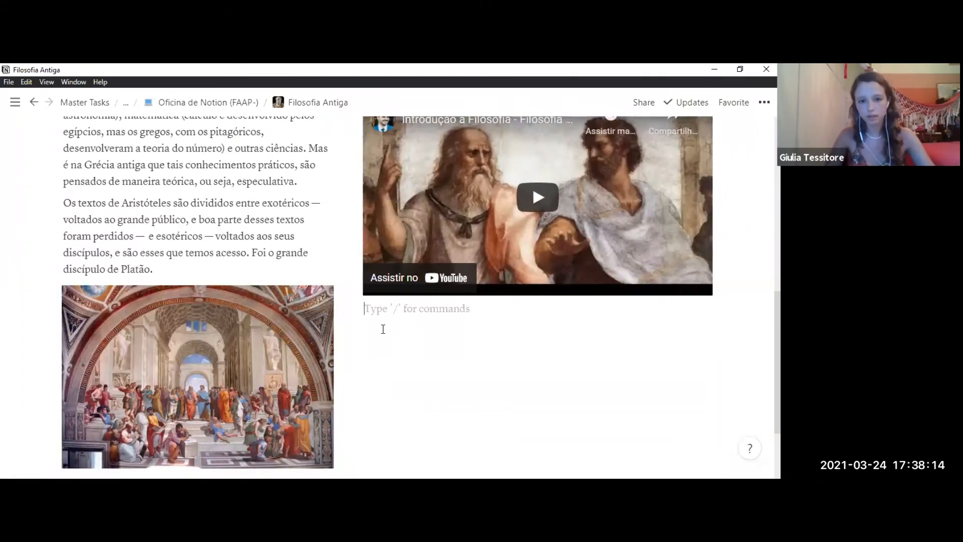
Step: Insert a mention of the "Aristóteles (384-322 a. C.)" page after the word "Aristóteles" in the paragraph on his texts
scroll(383, 329, up, 3)
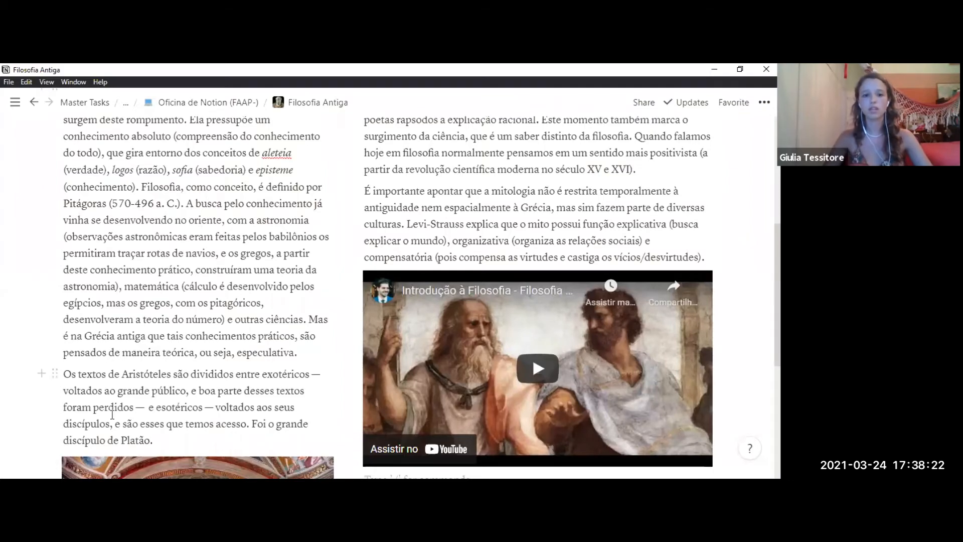
scroll(112, 414, up, 3)
scroll(113, 411, down, 4)
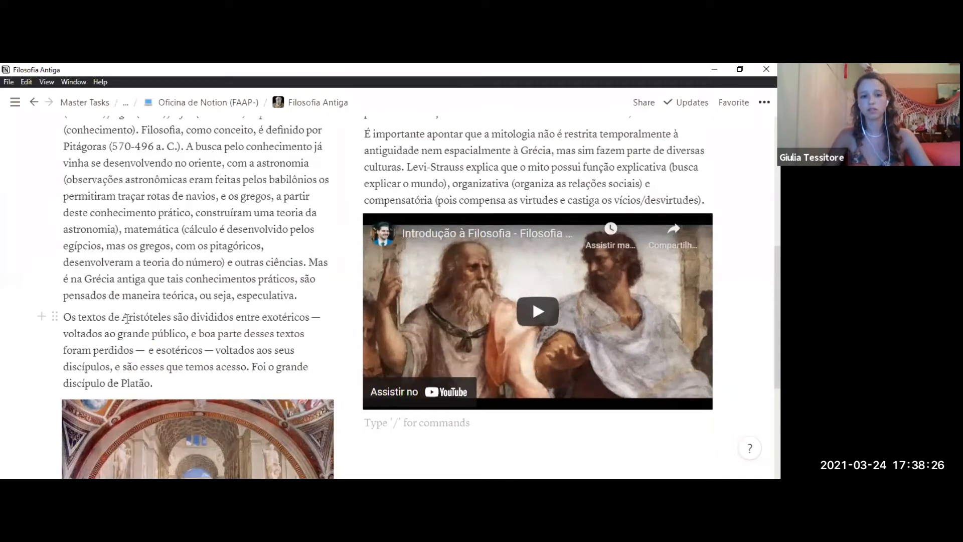
drag(121, 318, 173, 318)
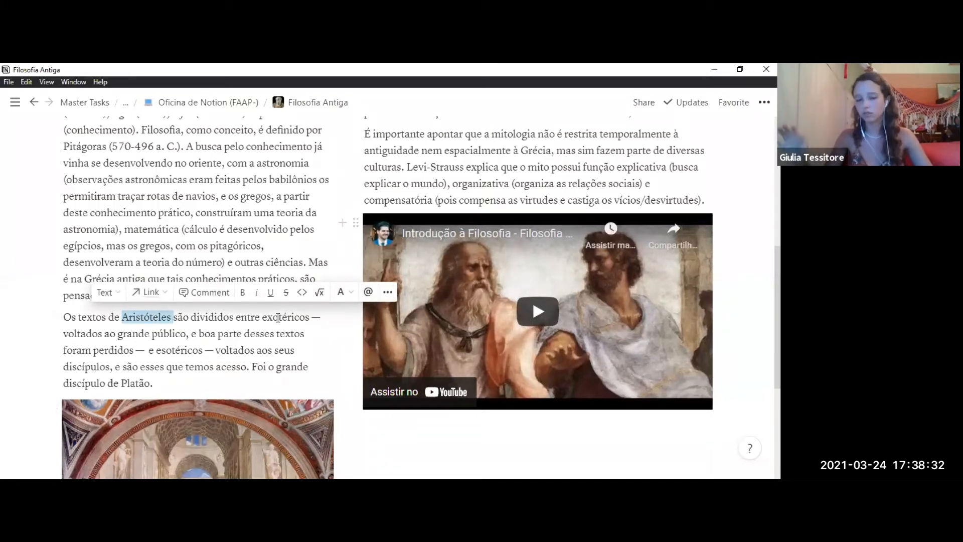
click(176, 318)
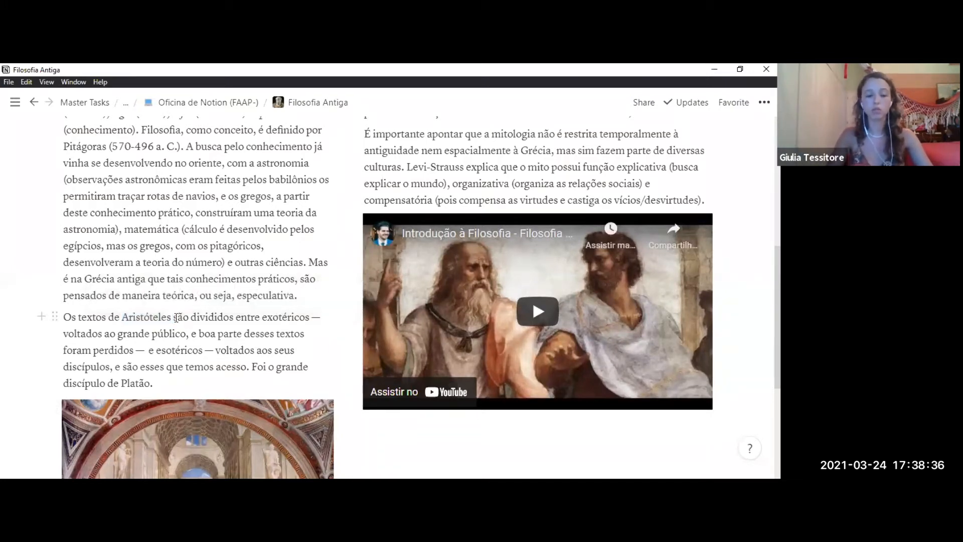
text(@)
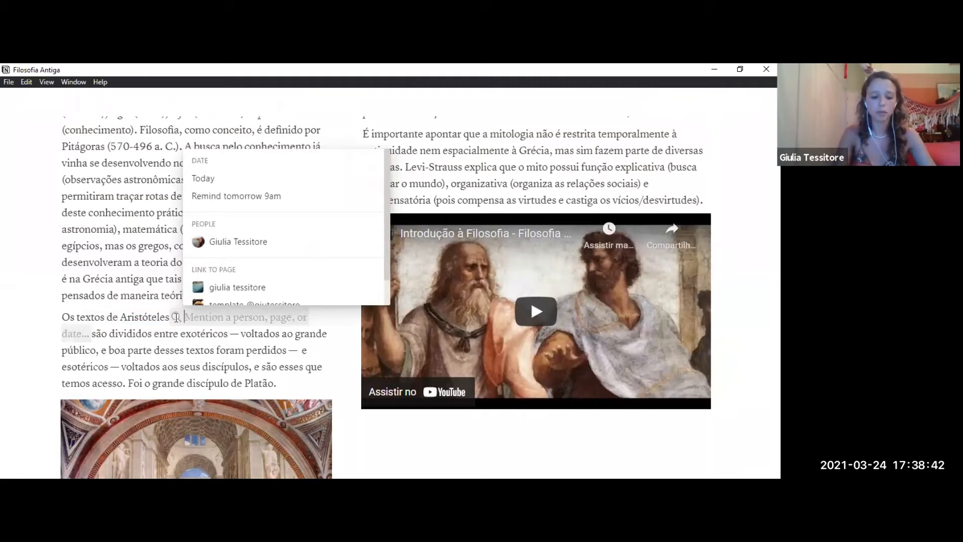
text(aristo)
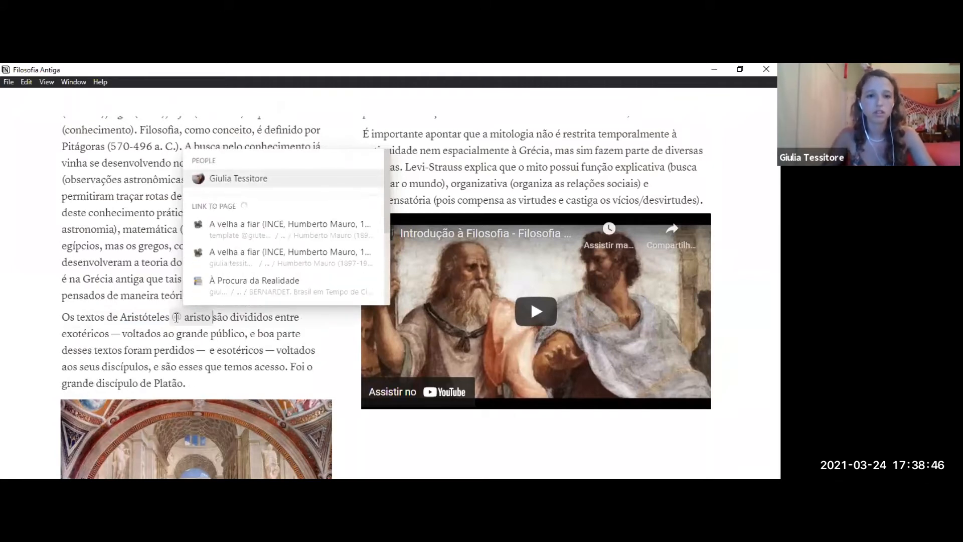
key(Down)
key(Down)
key(Up)
key(Down)
key(Return)
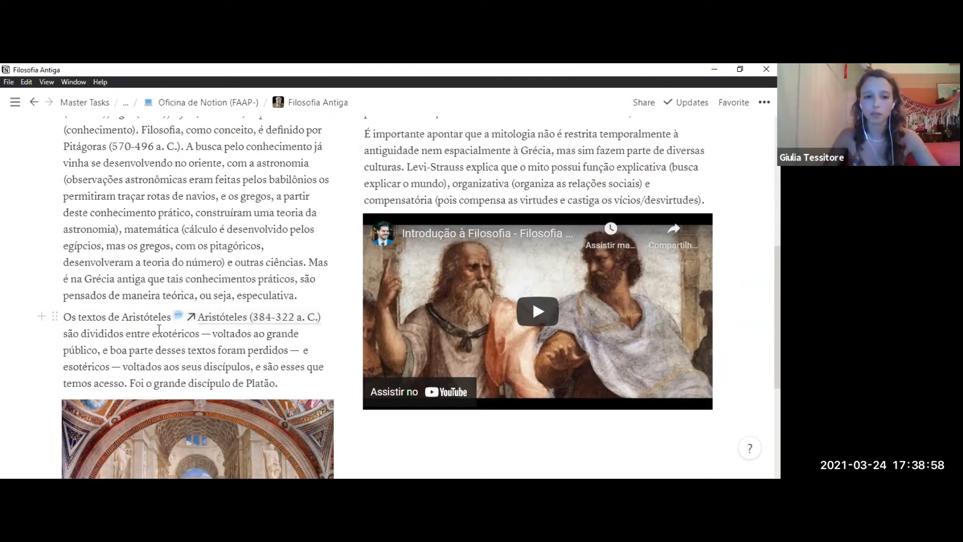
Step: Remove the page mention that follows "Aristóteles" in the paragraph on his texts
key(BackSpace)
key(BackSpace)
text(@a)
key(BackSpace)
key(BackSpace)
key(BackSpace)
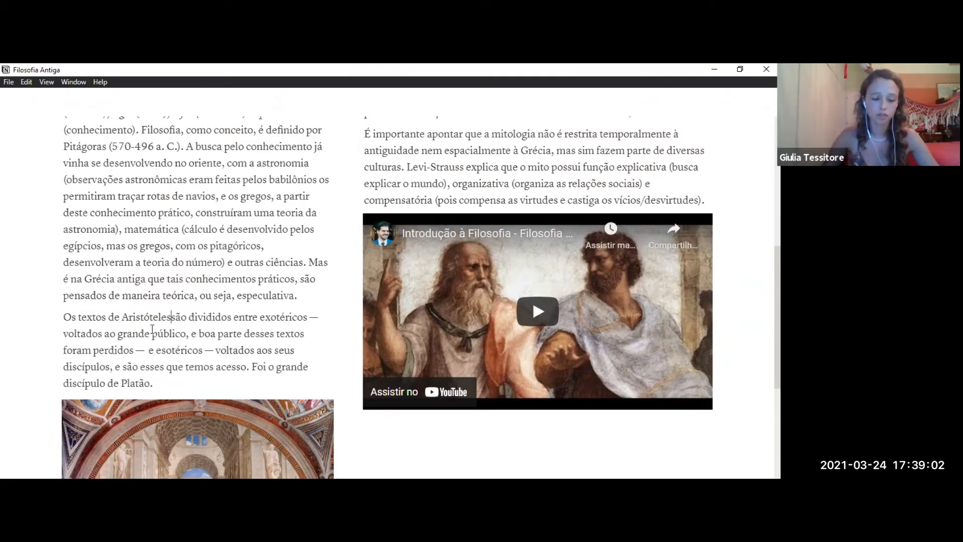
Step: Link the word "Aristóteles" to the non-template "Aristóteles (384-322 a. C.)" block in "Filosofia Política e Ética"
double_click(137, 321)
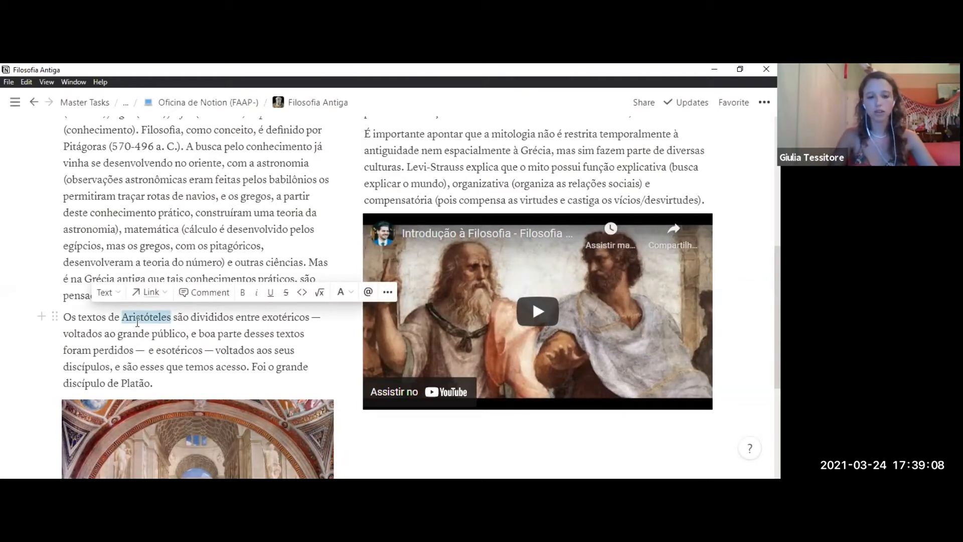
key(ctrl+k)
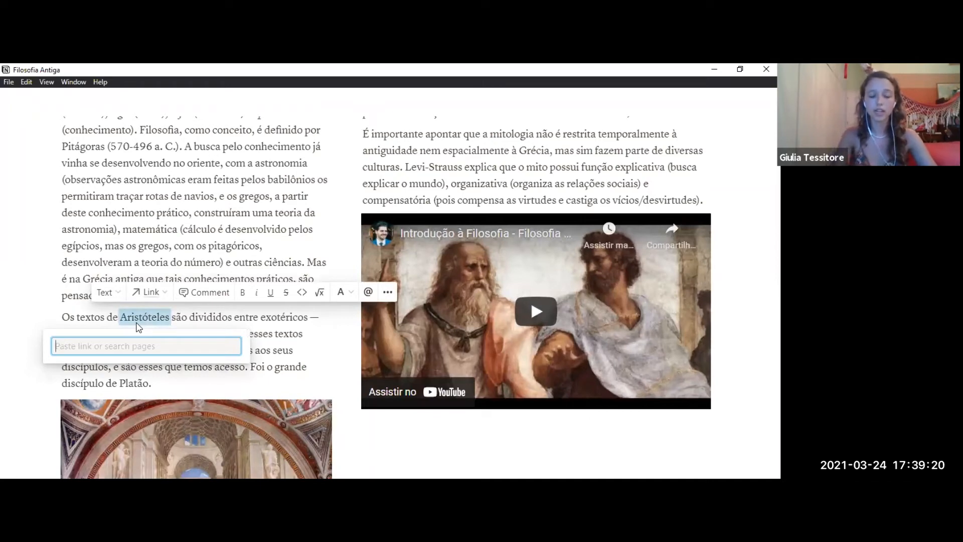
text(a)
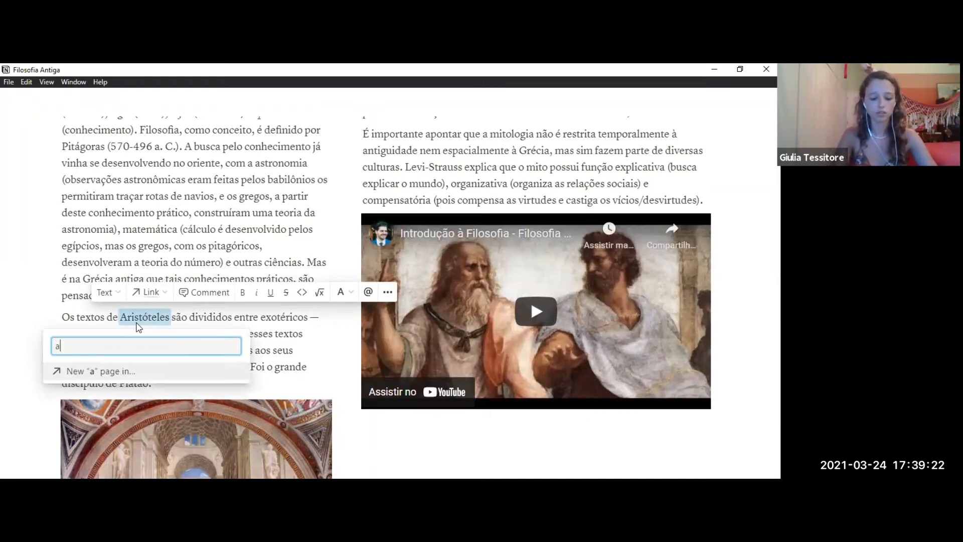
text(ristote)
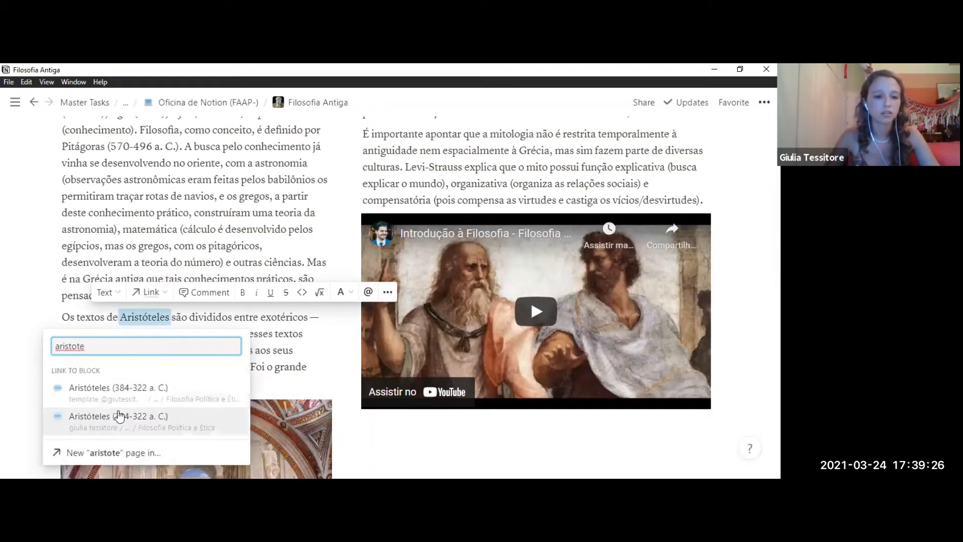
click(120, 416)
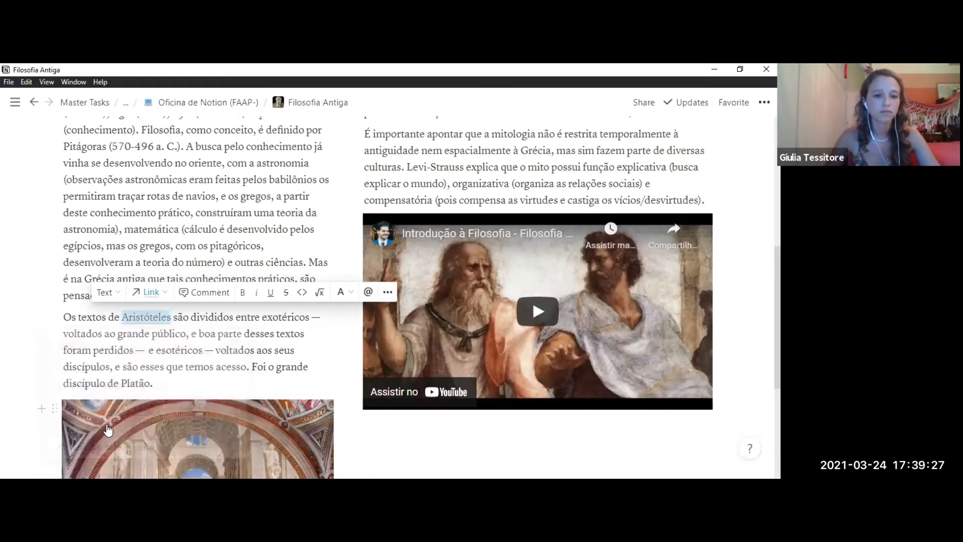
click(193, 338)
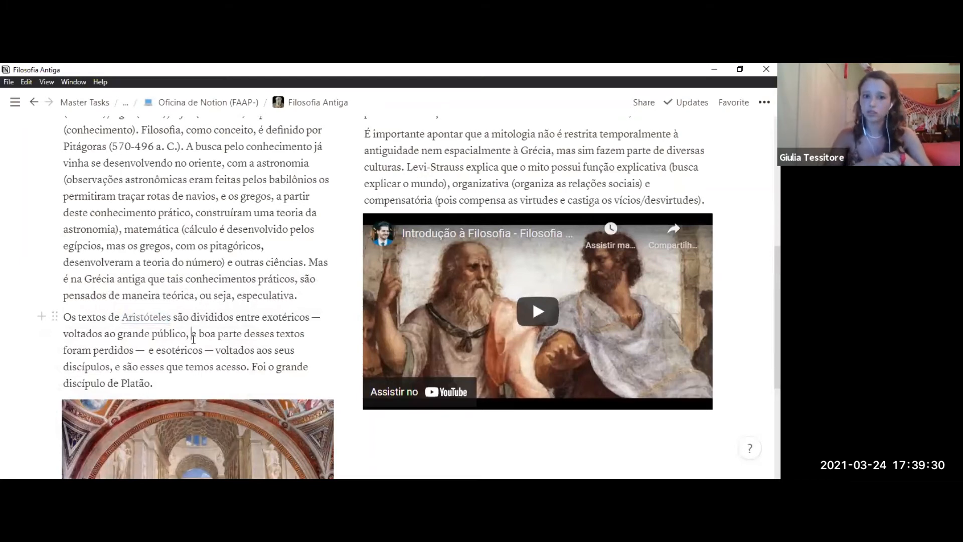
click(193, 339)
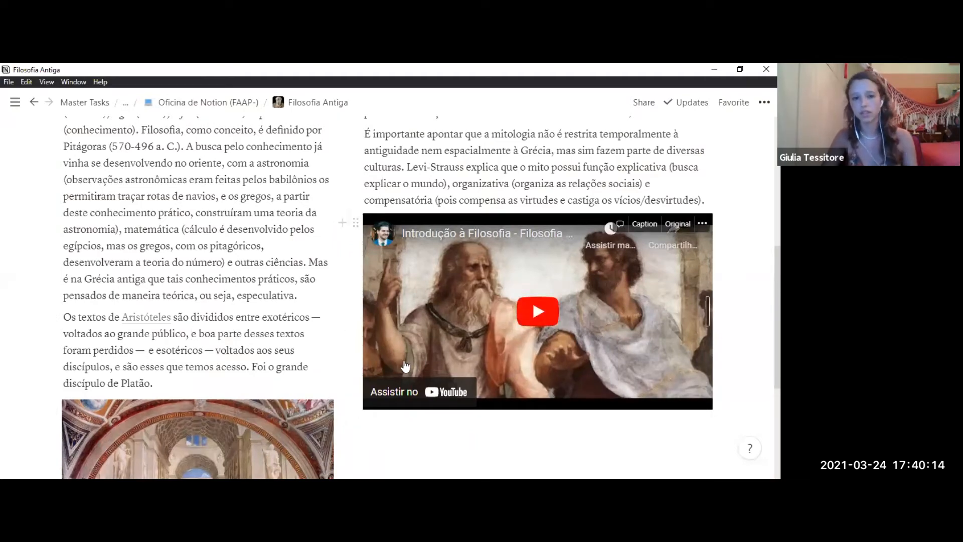
scroll(271, 374, up, 5)
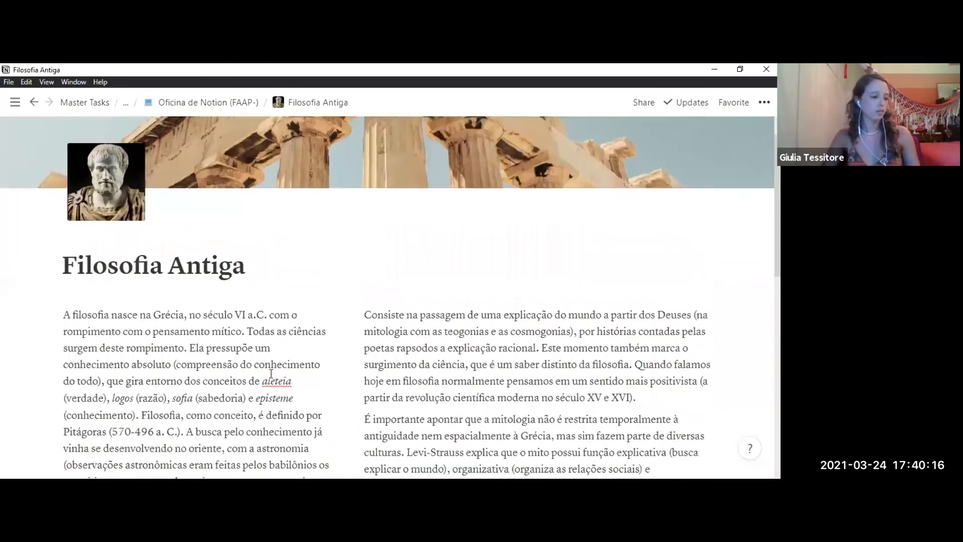
scroll(271, 374, up, 1)
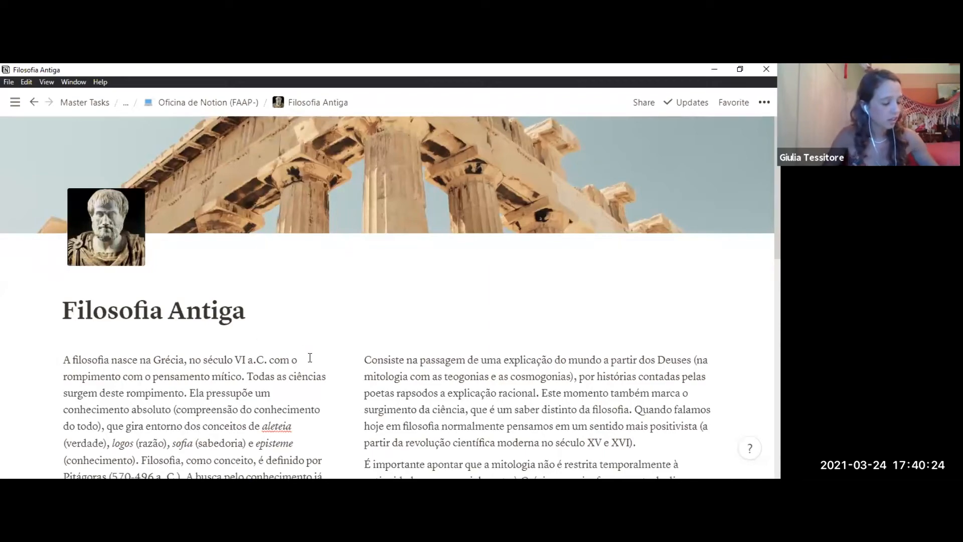
scroll(362, 383, down, 4)
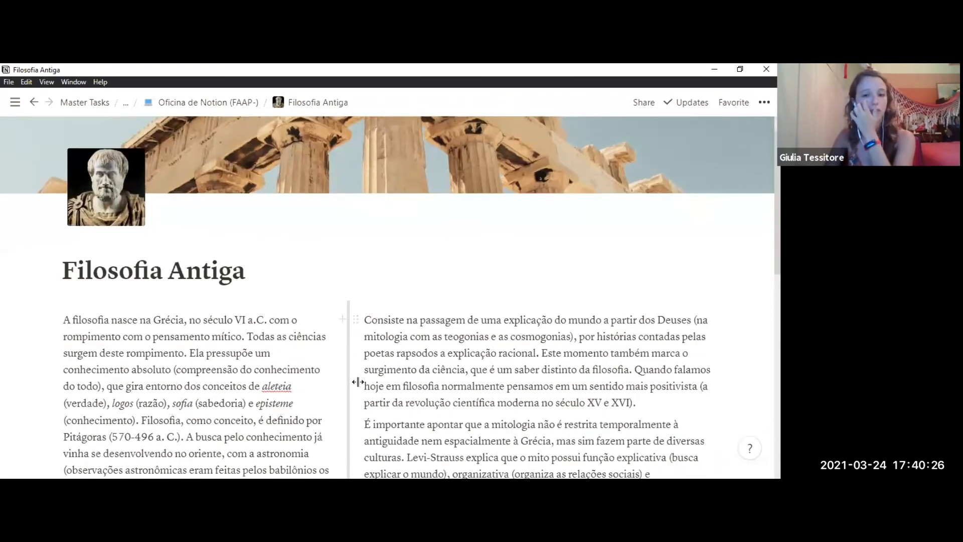
scroll(357, 378, down, 6)
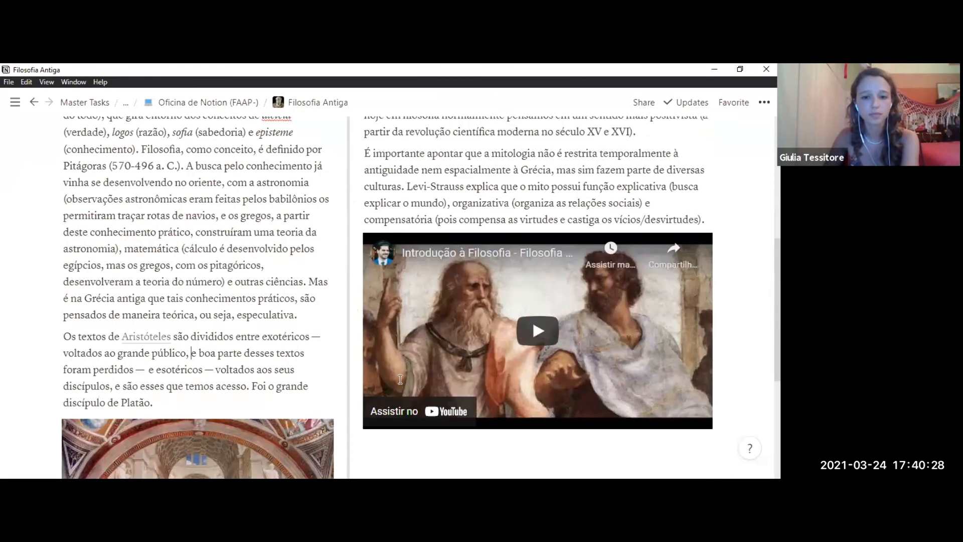
click(400, 379)
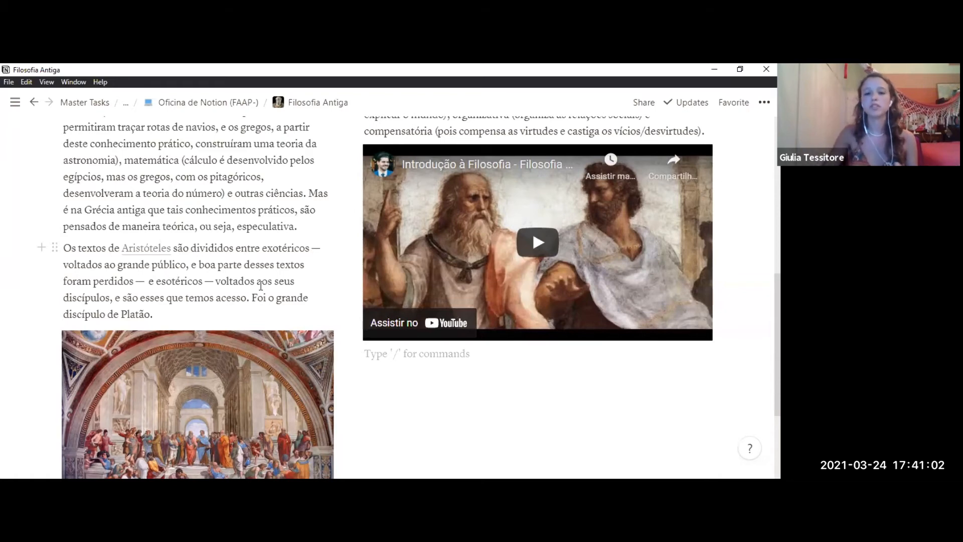
Step: View the text colour options for part of "explicar o mundo" in the "É importante apontar" paragraph
scroll(279, 404, up, 1)
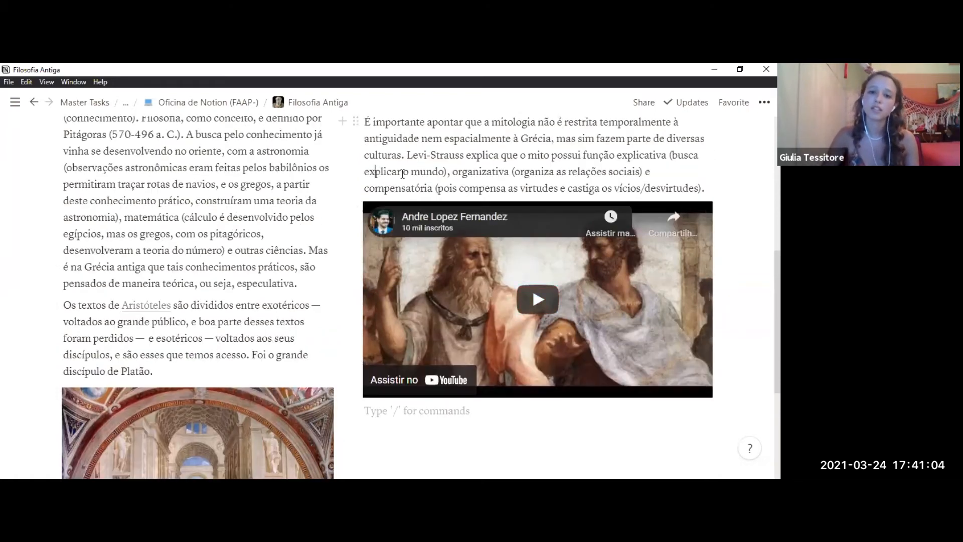
drag(403, 175, 452, 172)
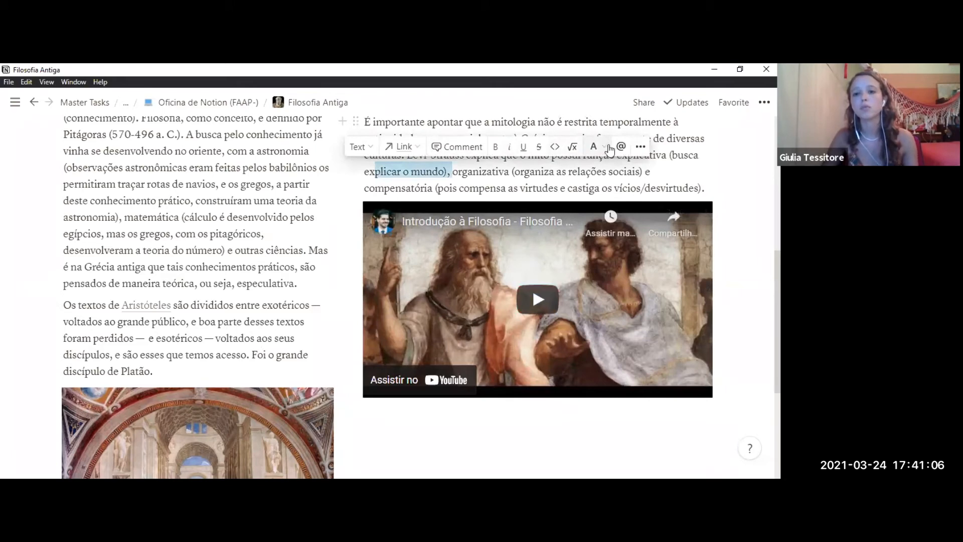
click(596, 147)
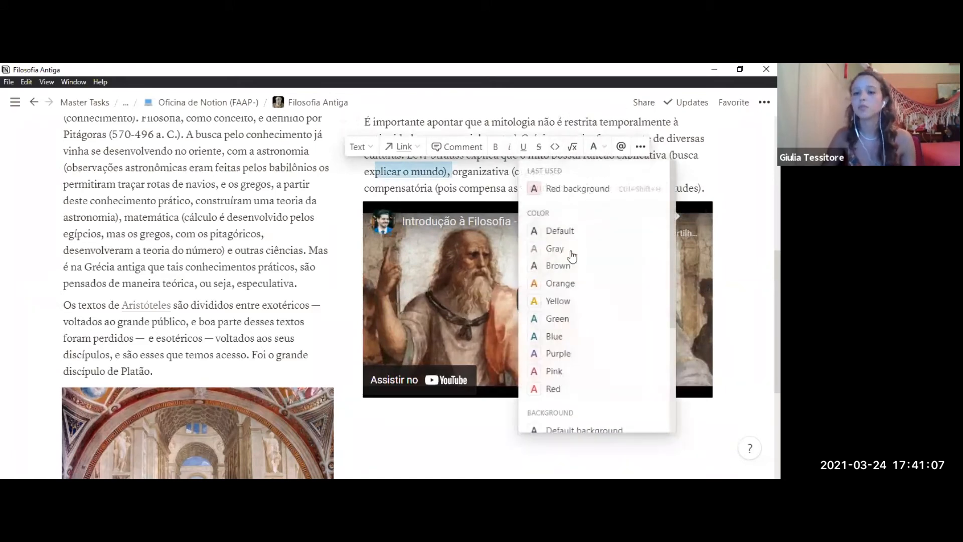
click(419, 439)
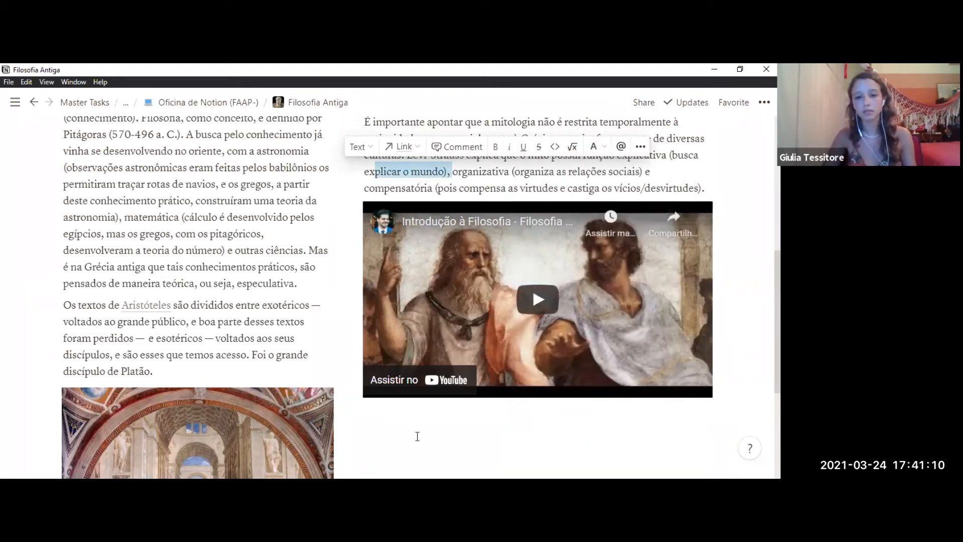
click(417, 436)
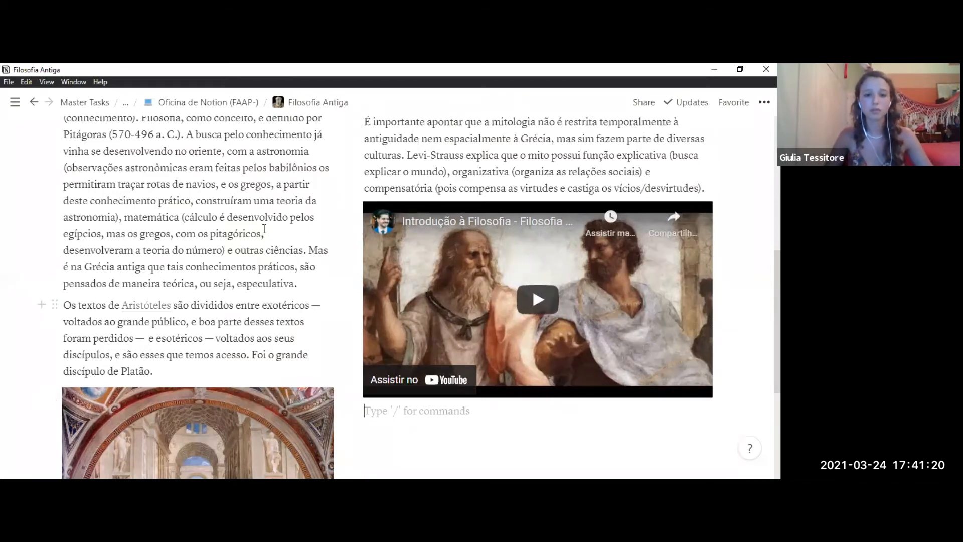
Step: Add a Heading 1 reading "Introdução" above the opening paragraph of the first column
scroll(197, 357, up, 2)
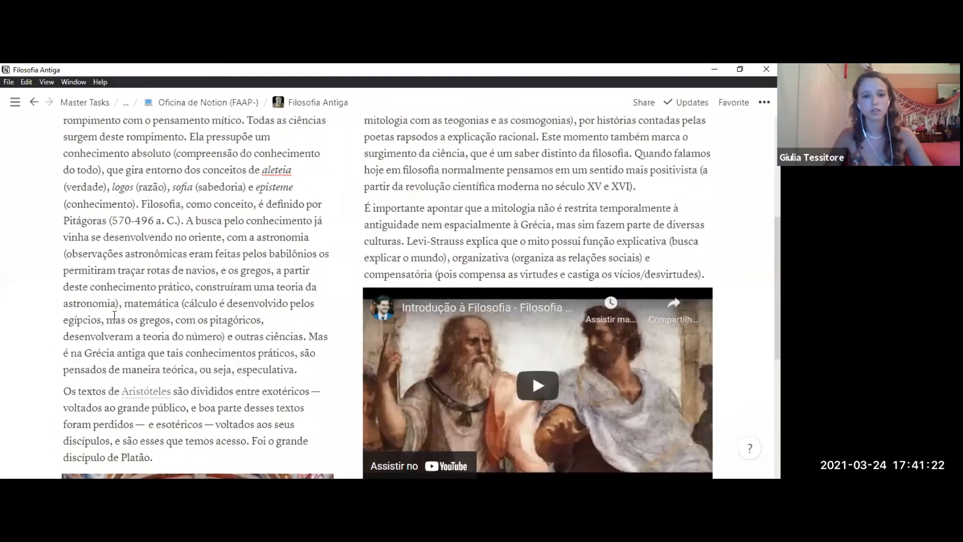
scroll(114, 316, up, 3)
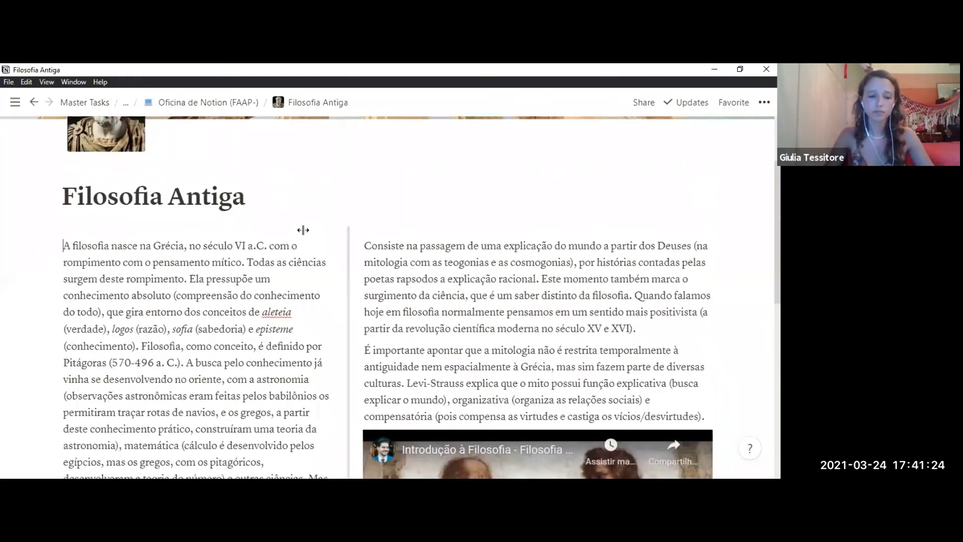
key(Return)
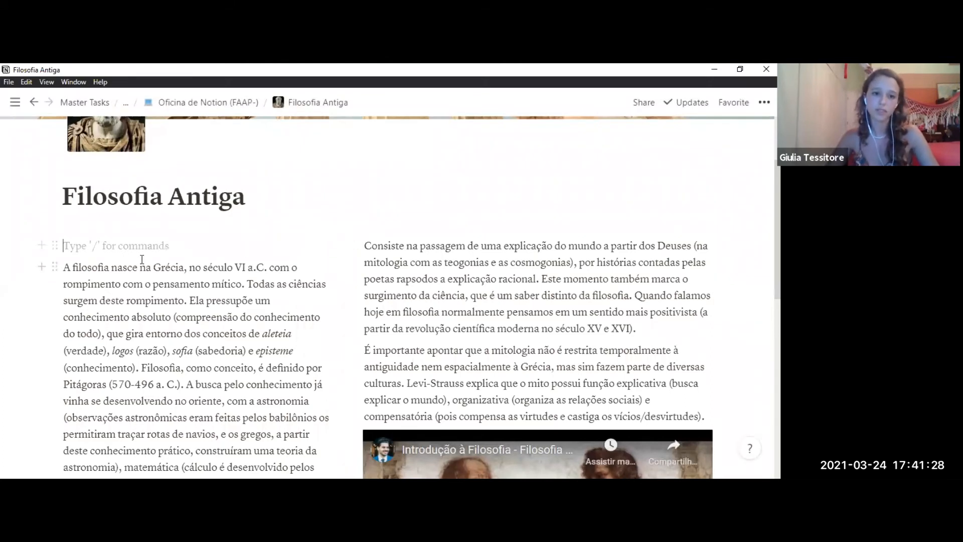
click(54, 245)
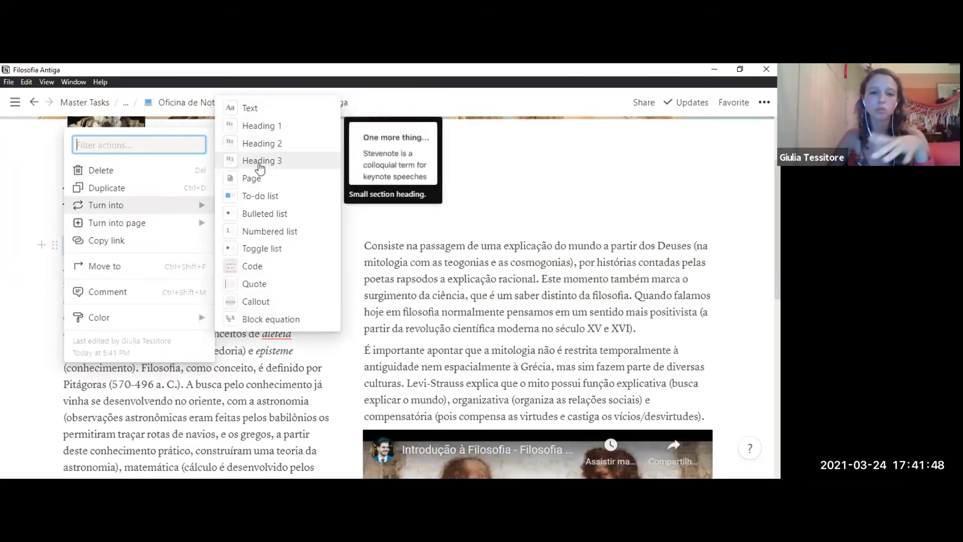
click(261, 126)
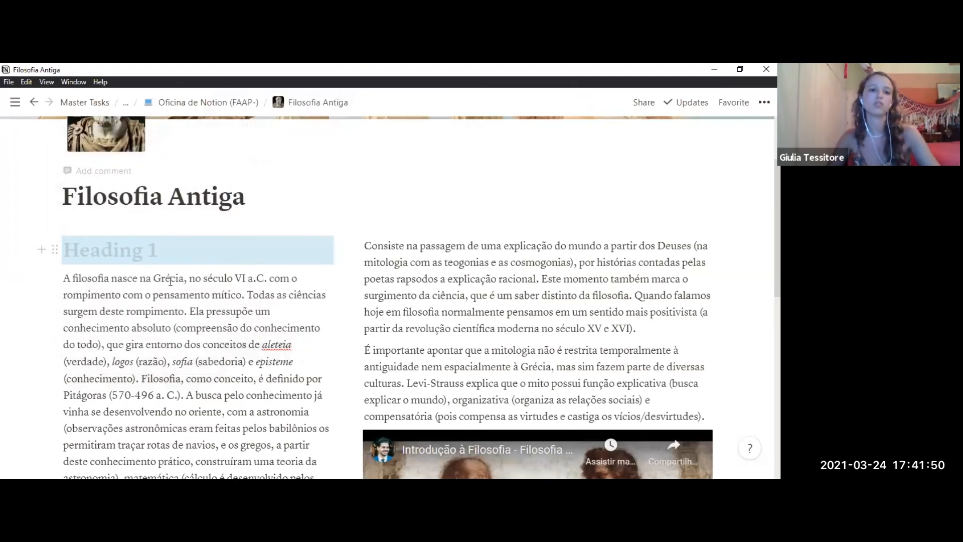
text(Intr)
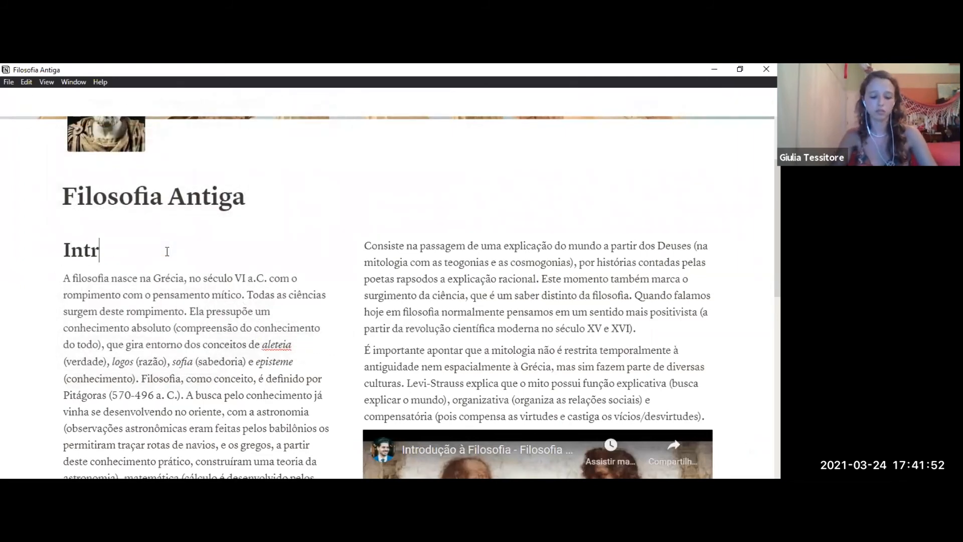
text(odução)
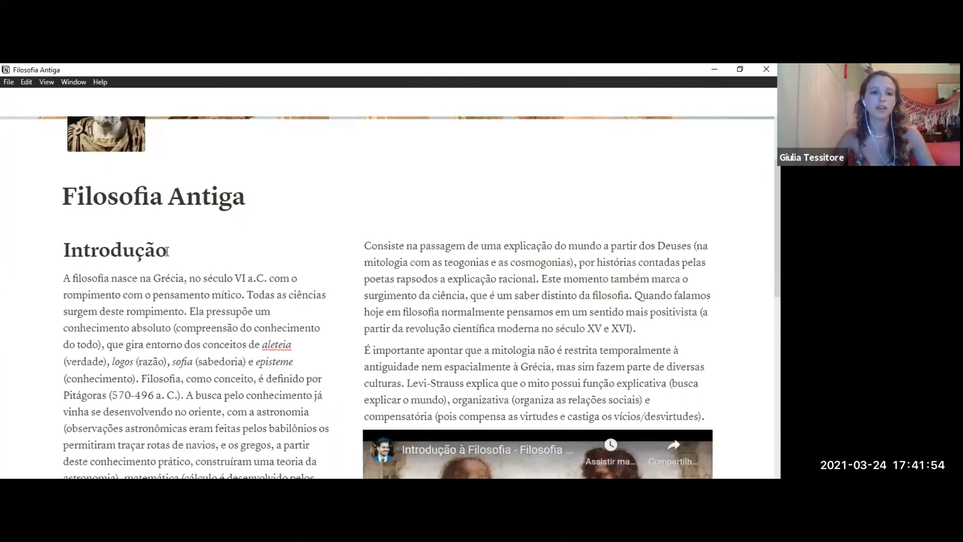
Step: Add an empty Heading 1 block directly beneath the "Introdução" heading
key(Return)
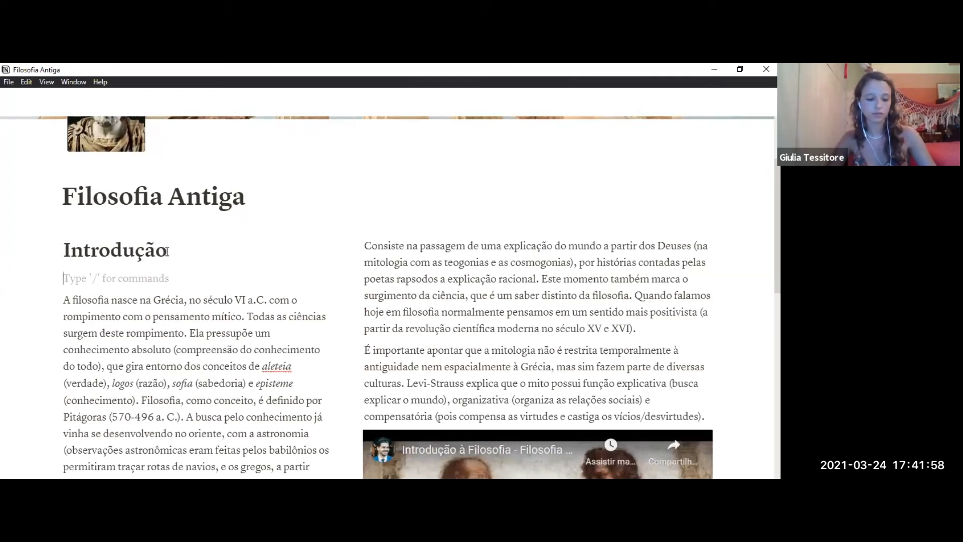
text(#)
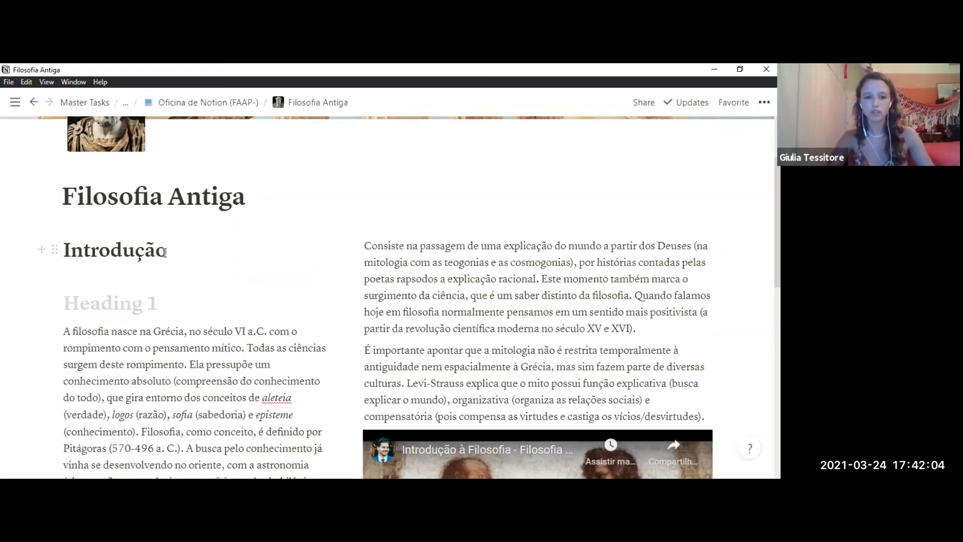
mouse_move(19, 377)
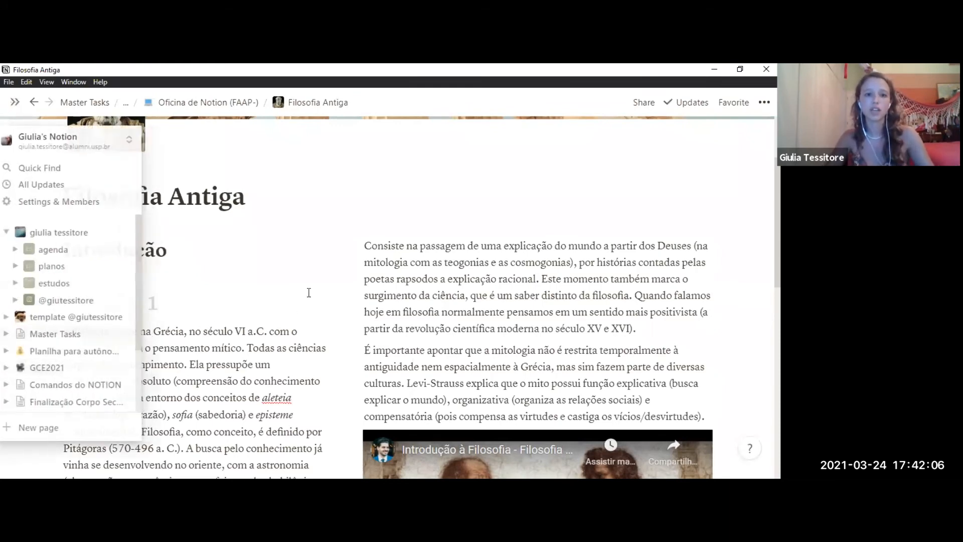
Step: View the block types the "Introdução" heading can be turned into
click(55, 250)
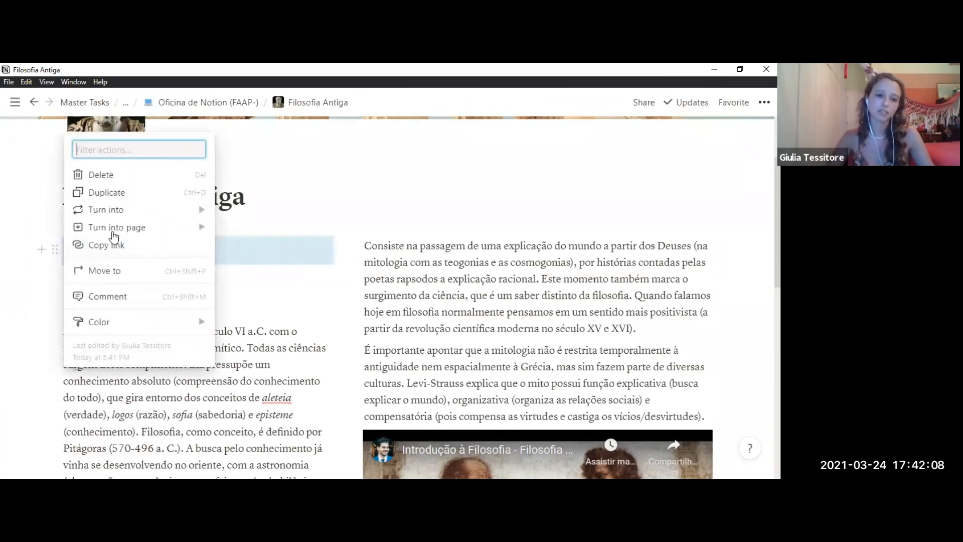
mouse_move(166, 216)
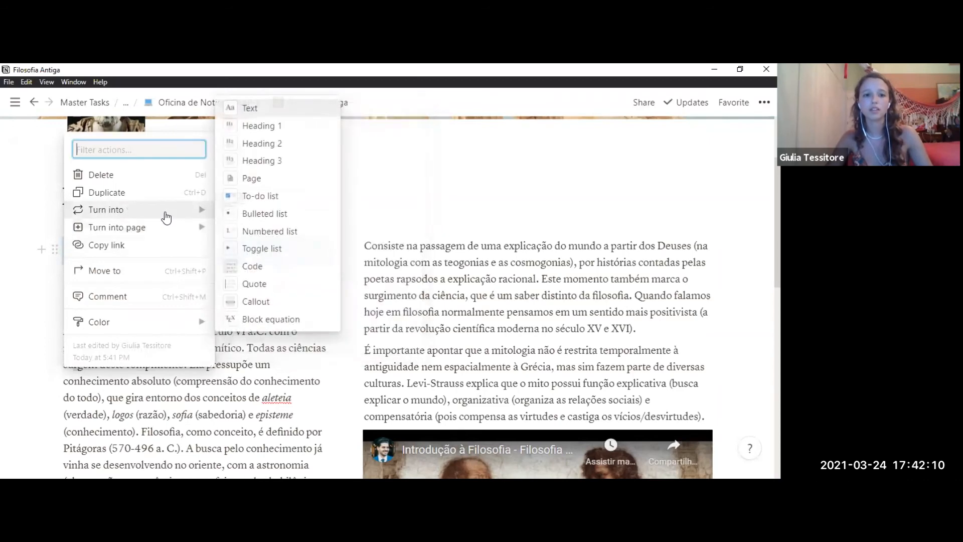
key(Escape)
Step: Remove the empty Heading 1 block beneath the "Introdução" heading
click(130, 303)
key(BackSpace)
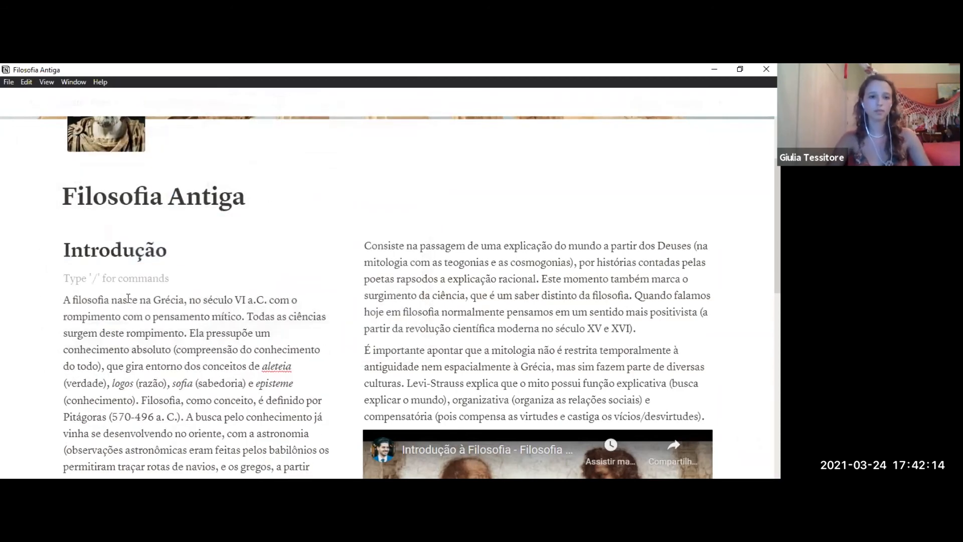
key(BackSpace)
Step: Switch the "Introdução" heading to Heading 2, to Heading 3 and back to Heading 1 using Markdown markers
key(Home)
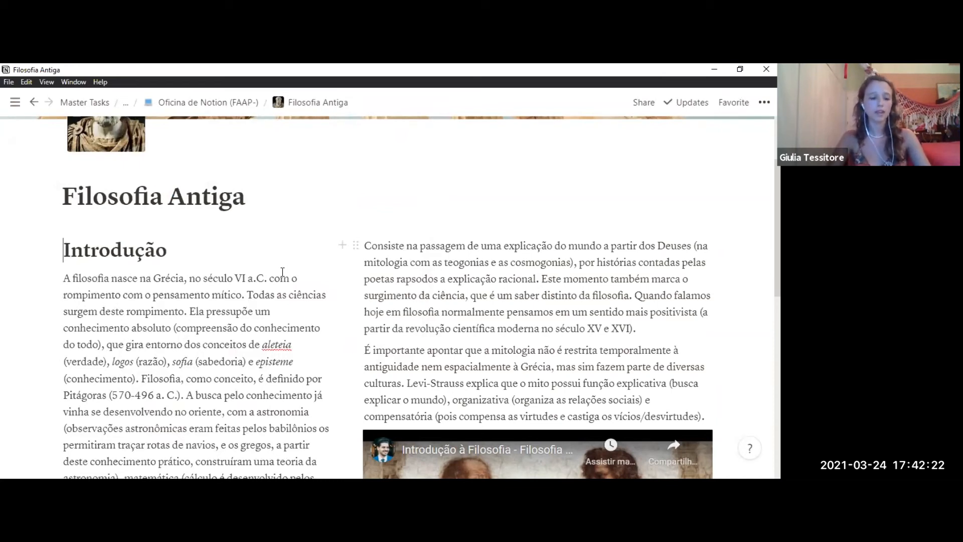
text(#)
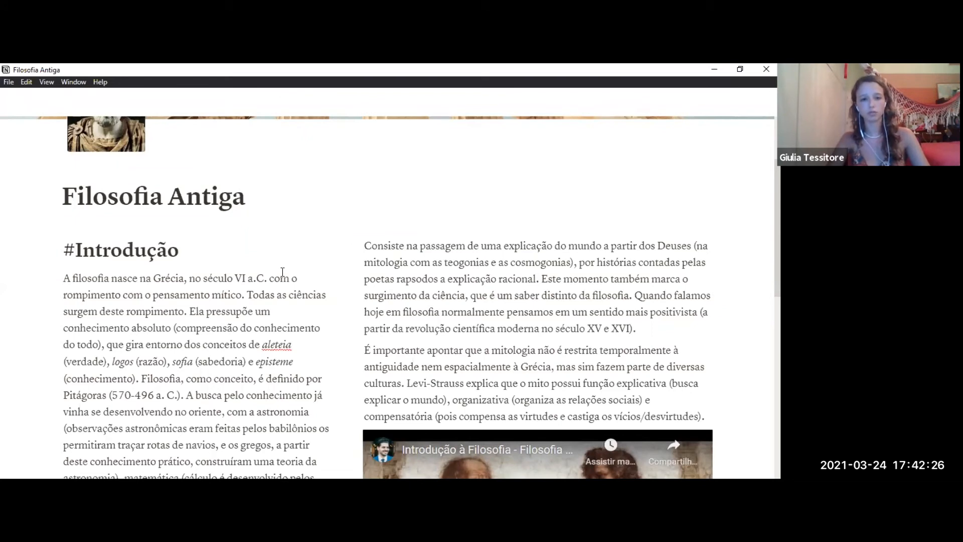
key(BackSpace)
text(## )
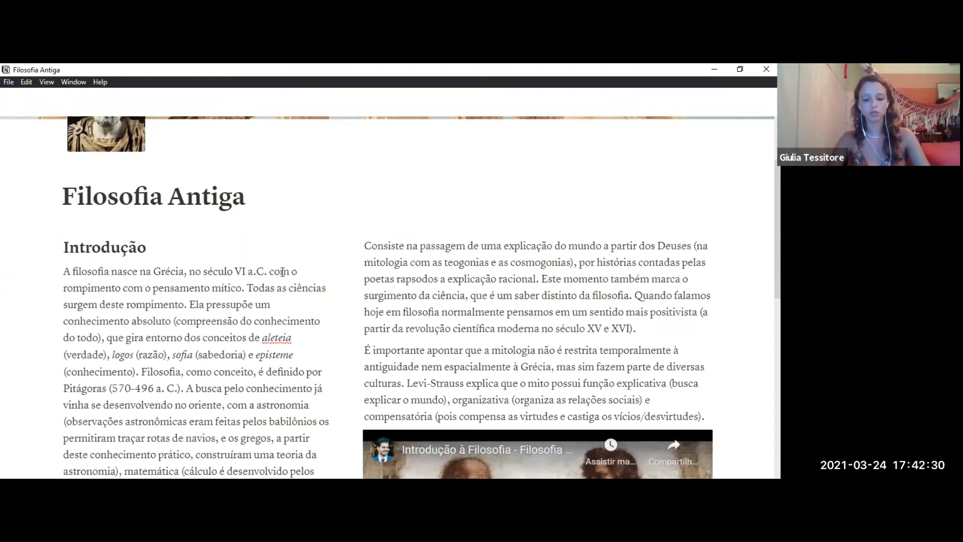
text(###)
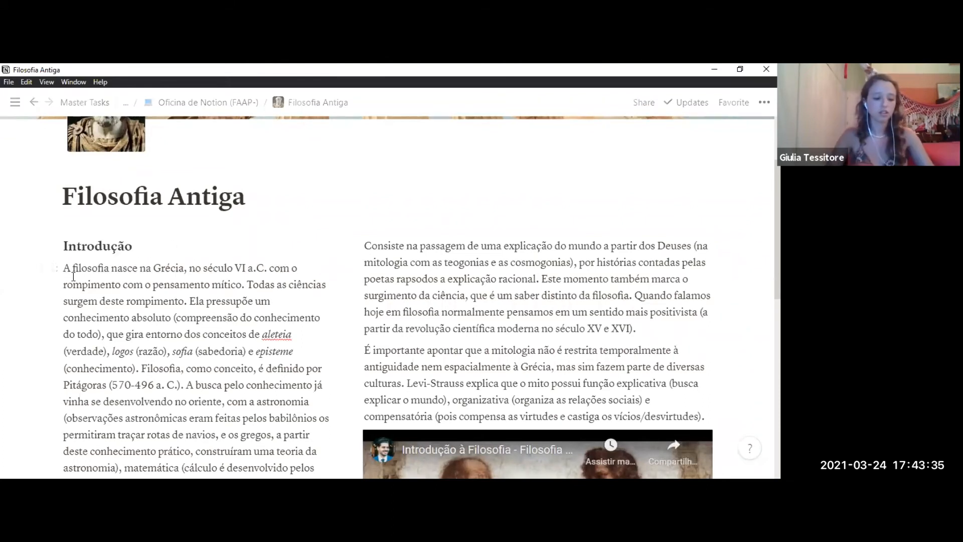
text(#)
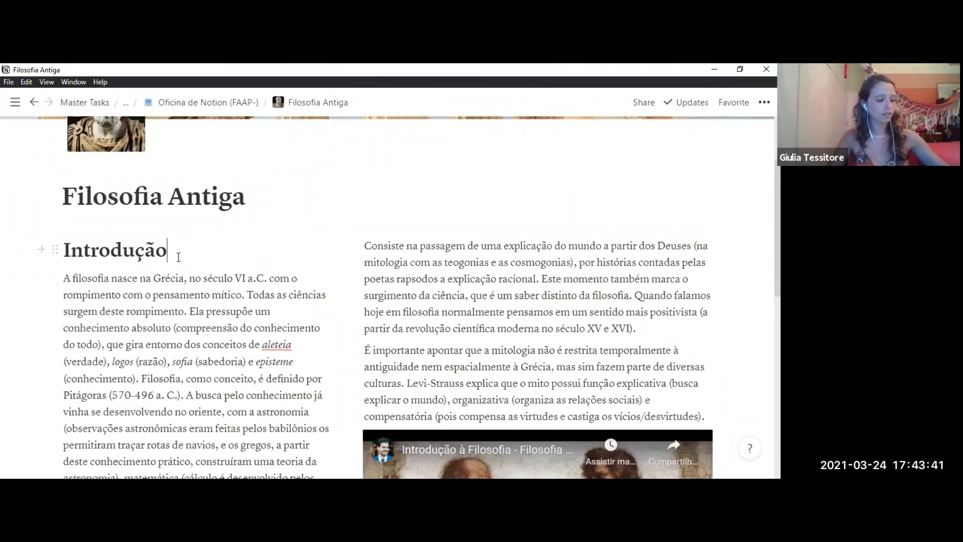
Step: Insert a divider between the "Consiste na passagem" and "É importante apontar" paragraphs in the second column
scroll(609, 261, down, 3)
scroll(648, 270, up, 2)
click(650, 271)
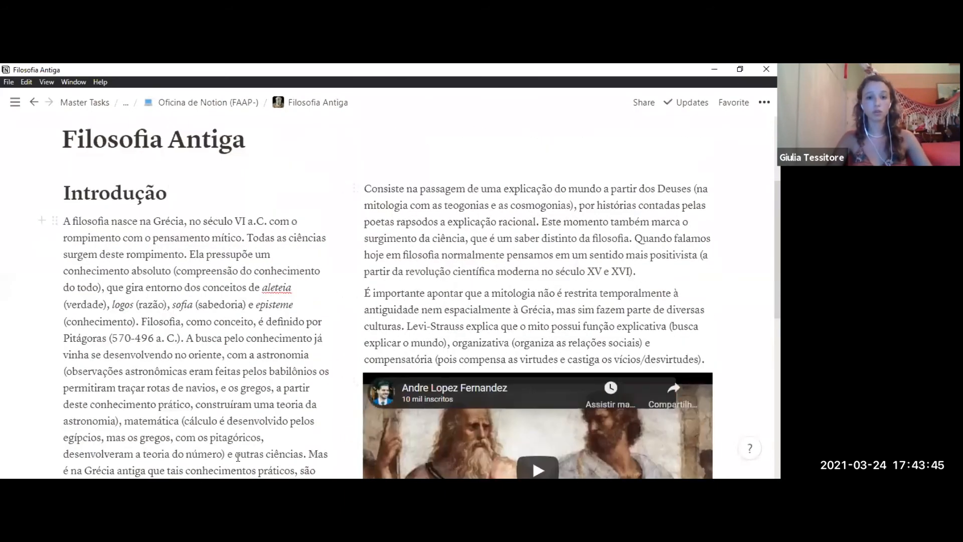
key(Return)
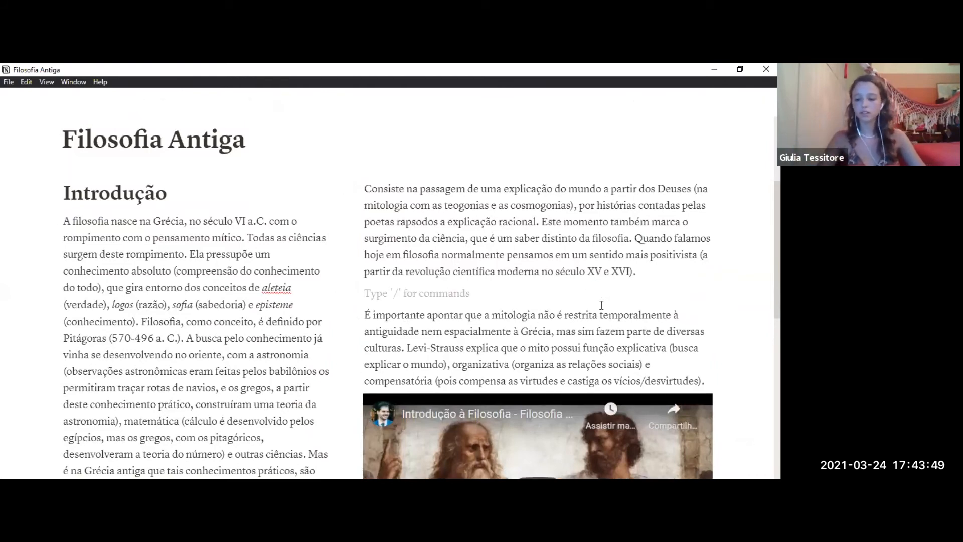
text(---)
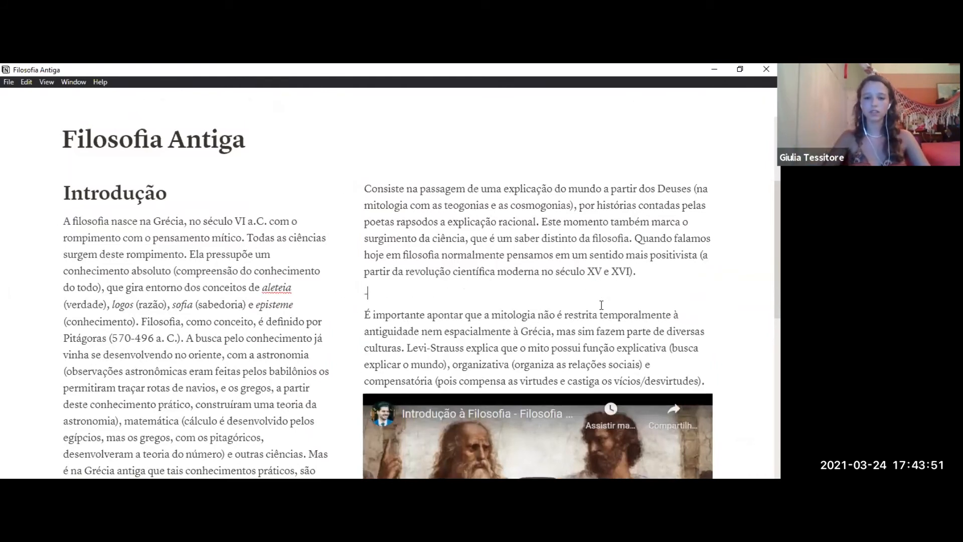
key(BackSpace)
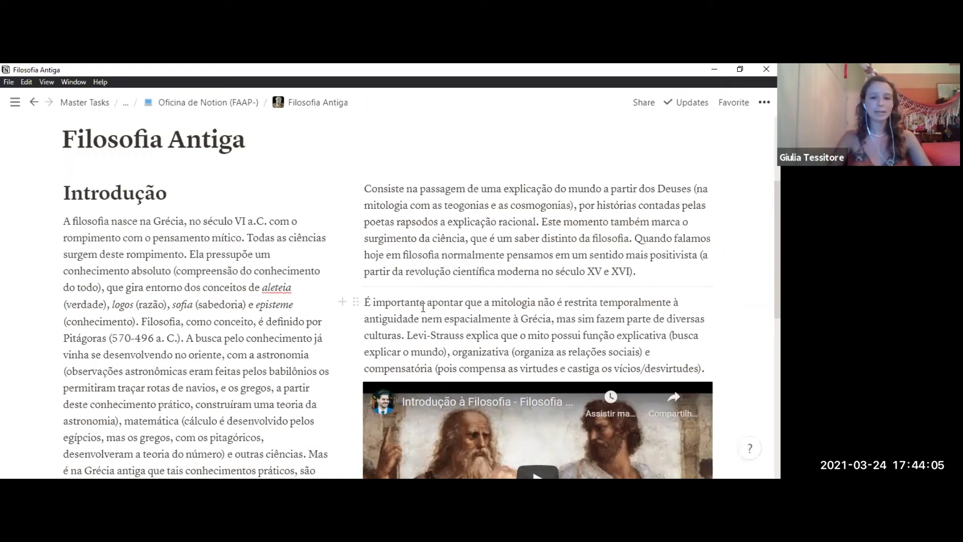
Step: Create an empty bulleted list item beneath the embedded video and revert it to a plain text block
scroll(425, 307, down, 4)
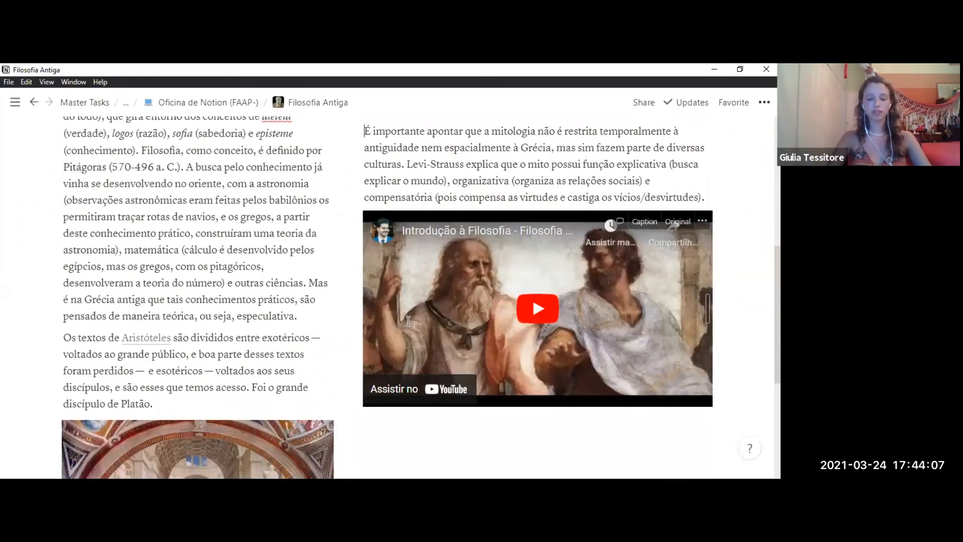
scroll(408, 321, down, 3)
click(408, 321)
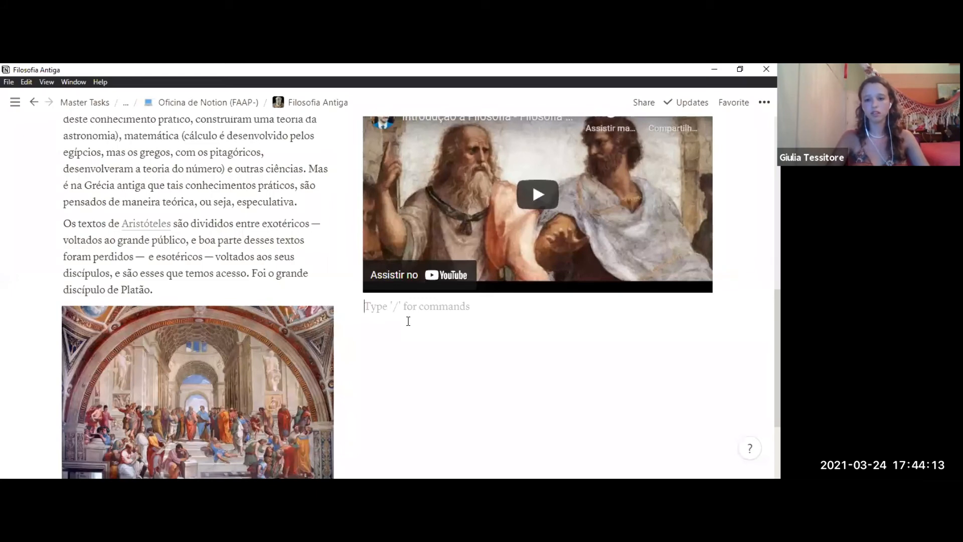
text(*)
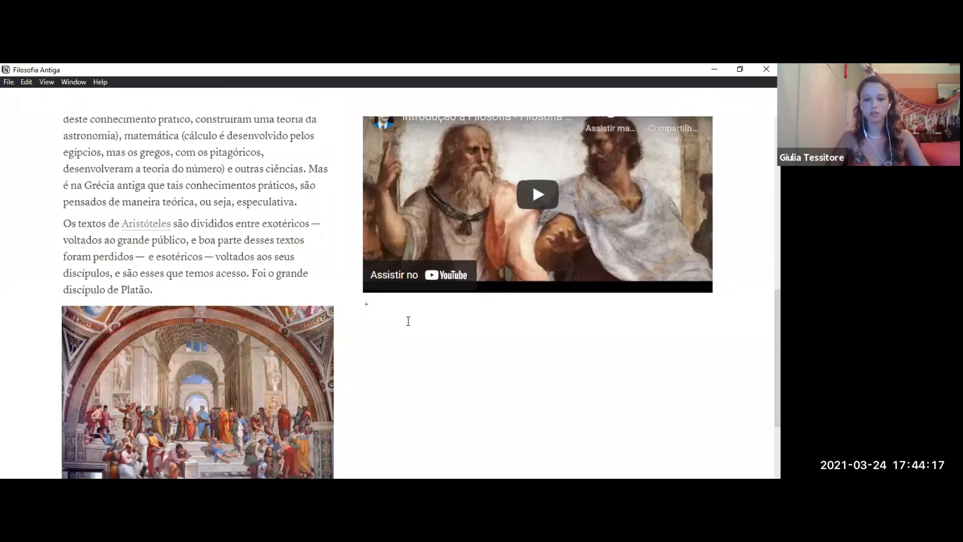
key(BackSpace)
text(*)
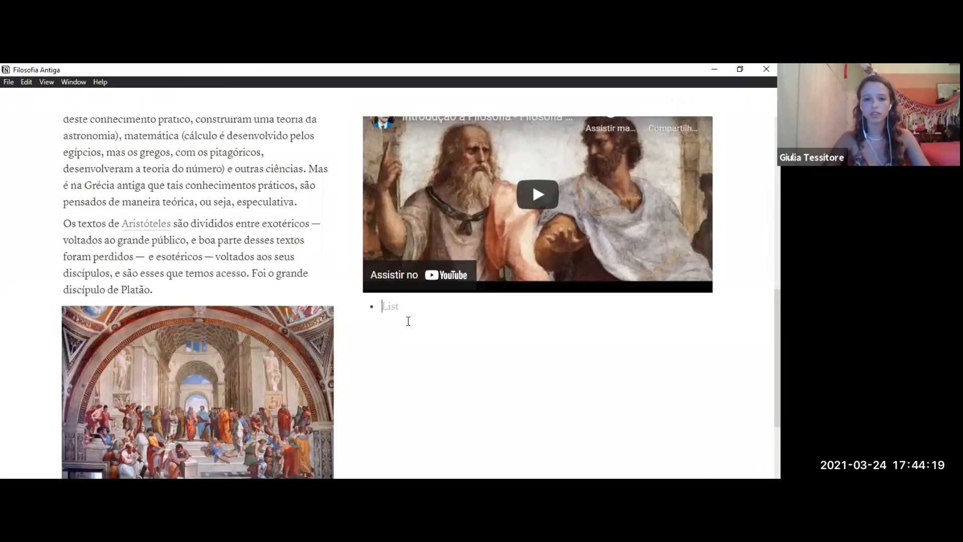
key(BackSpace)
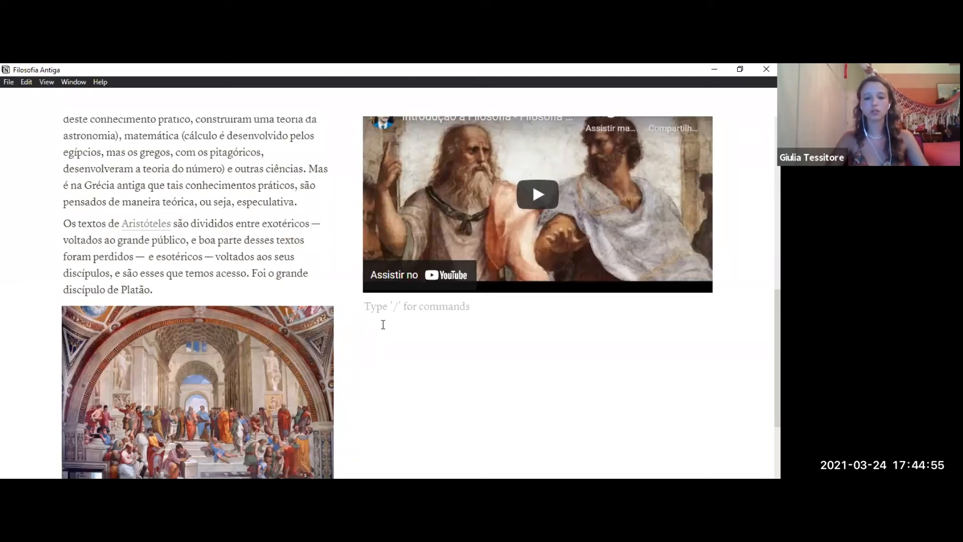
Step: Add a to-do item reading "Marcar médico" beneath the embedded video, followed by an empty to-do
text([)
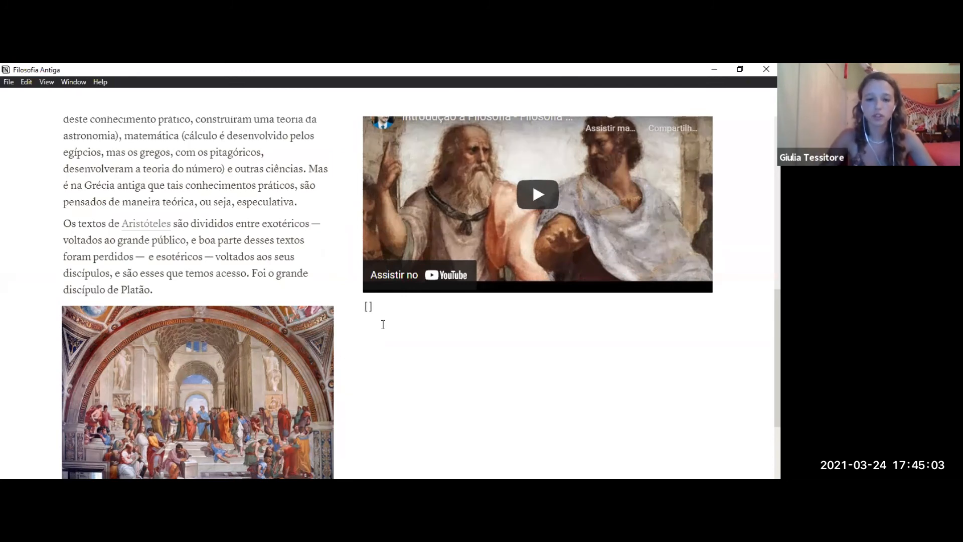
key(BackSpace)
key(BackSpace)
text([])
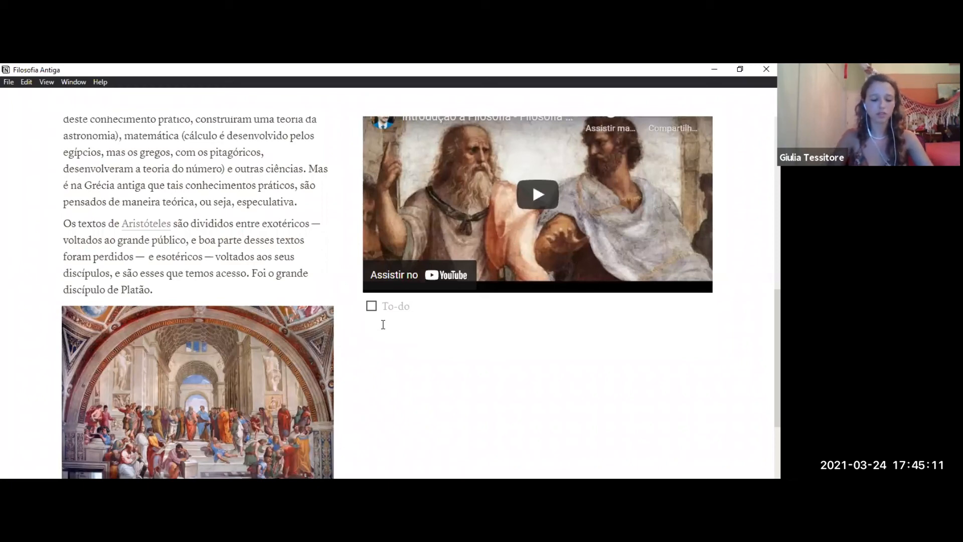
text(Marca)
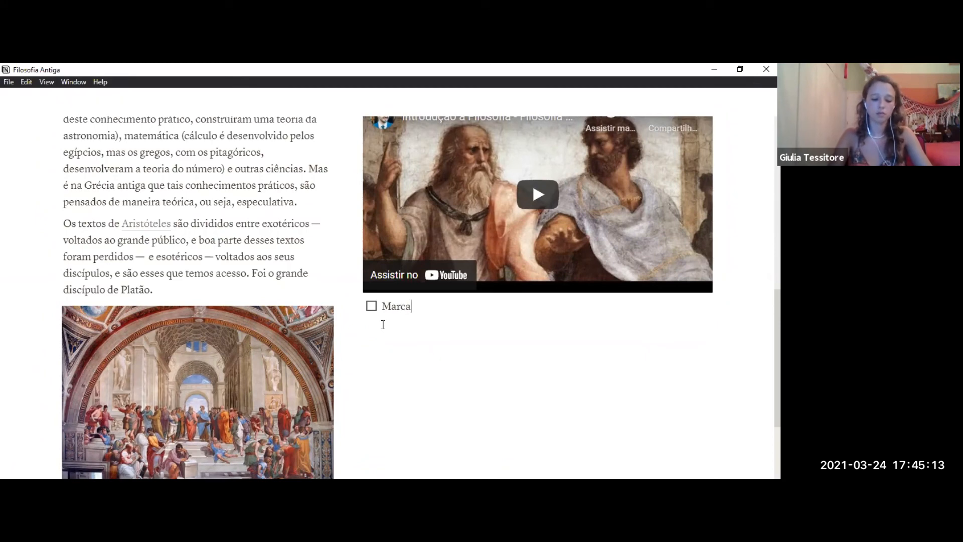
text(r médico)
key(Return)
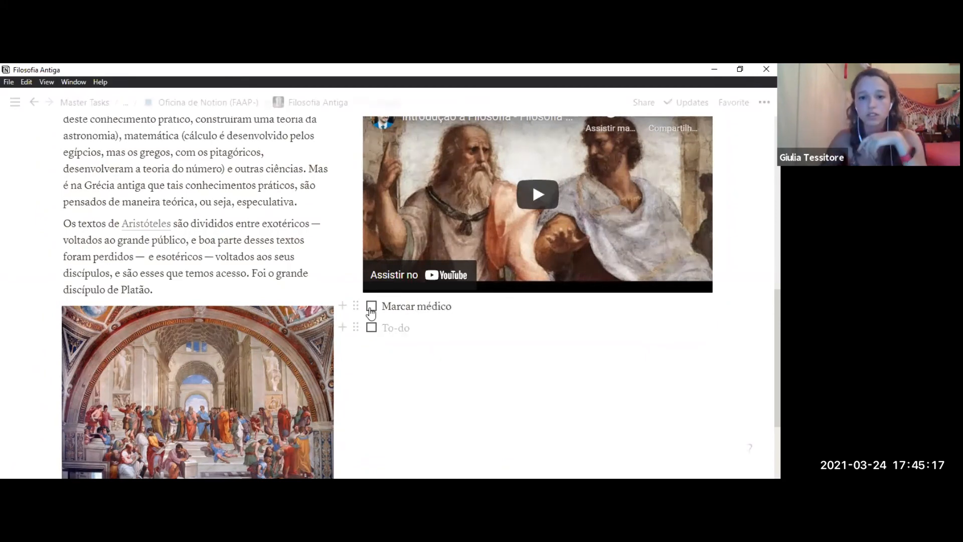
Step: Check off the "Marcar médico" to-do and delete both to-do items beneath the video
click(371, 306)
click(372, 329)
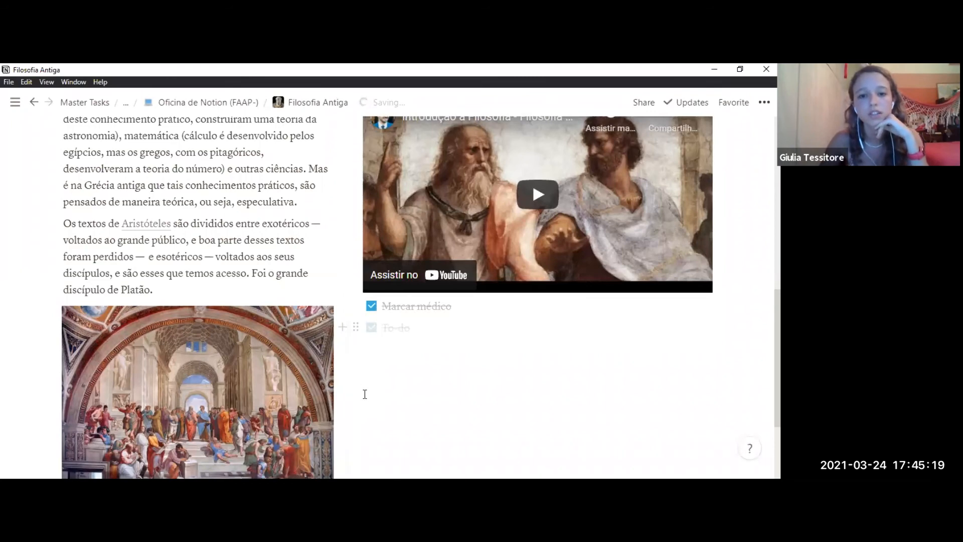
click(372, 327)
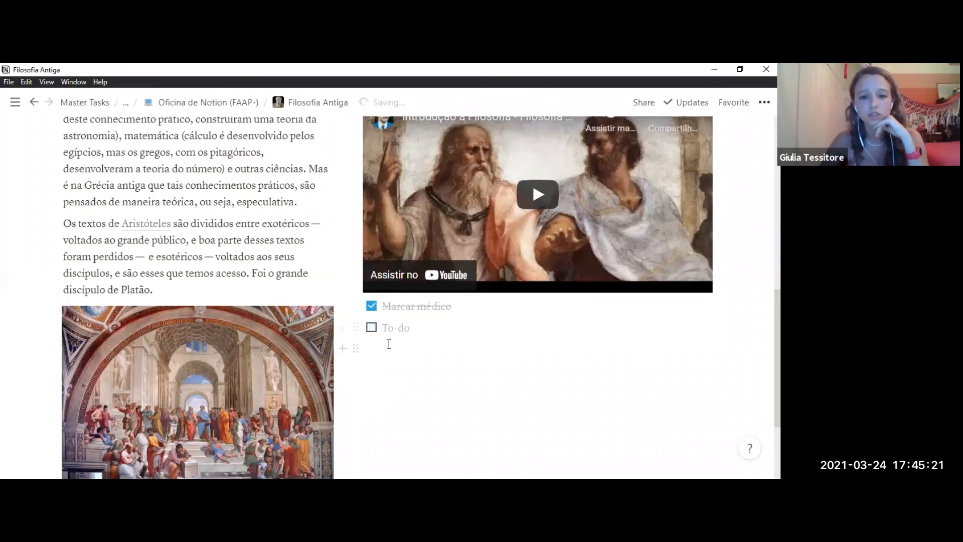
drag(389, 349, 389, 323)
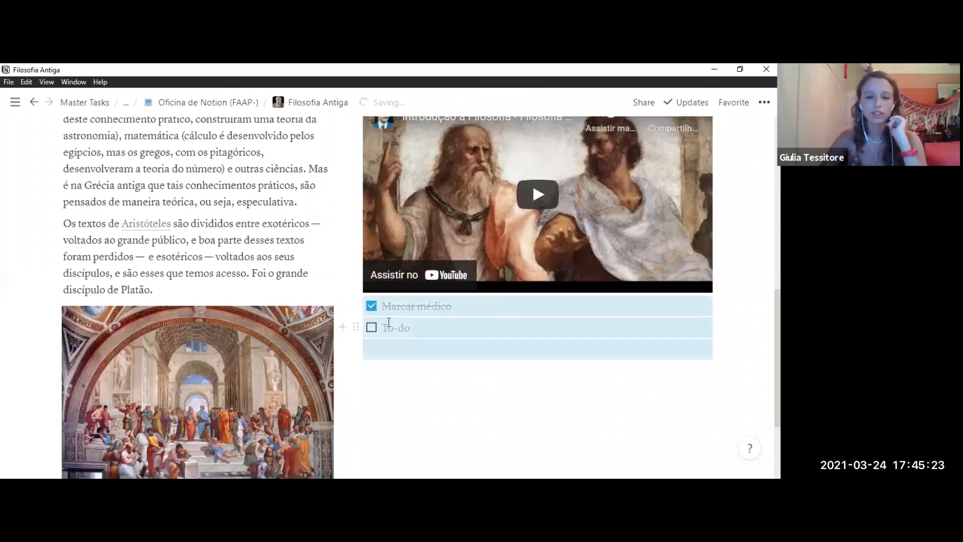
key(BackSpace)
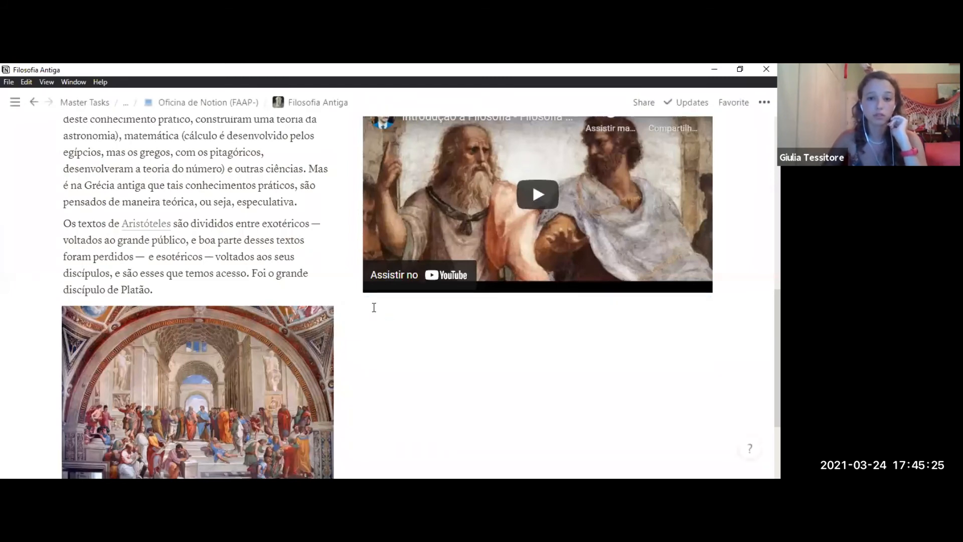
Step: Create a toggle titled "????" beneath the video with the text "resposta" inside it
click(378, 308)
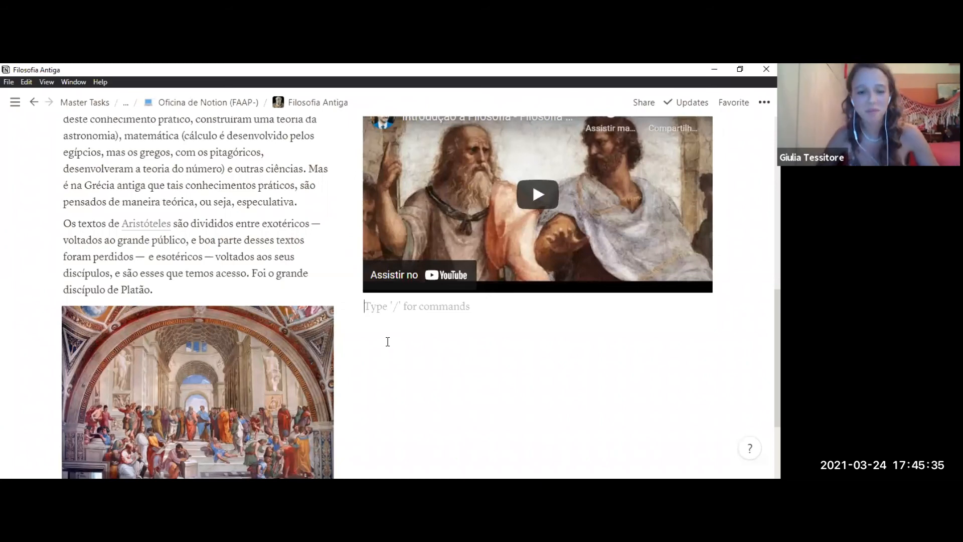
text(>)
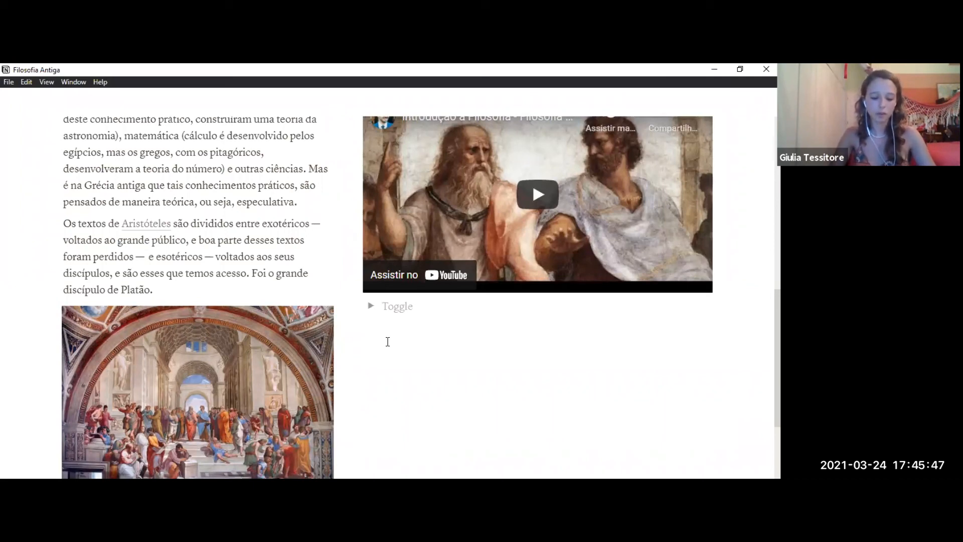
text(????)
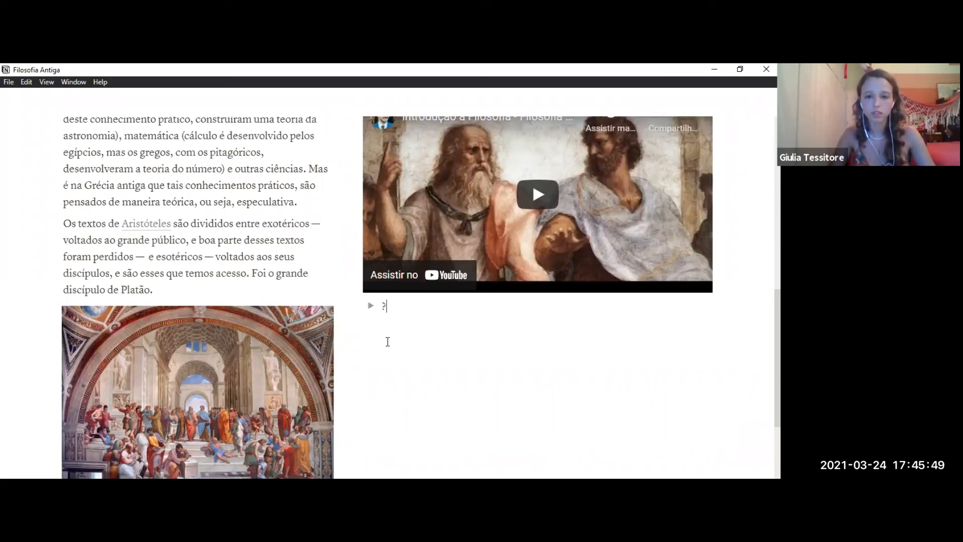
click(372, 307)
click(387, 330)
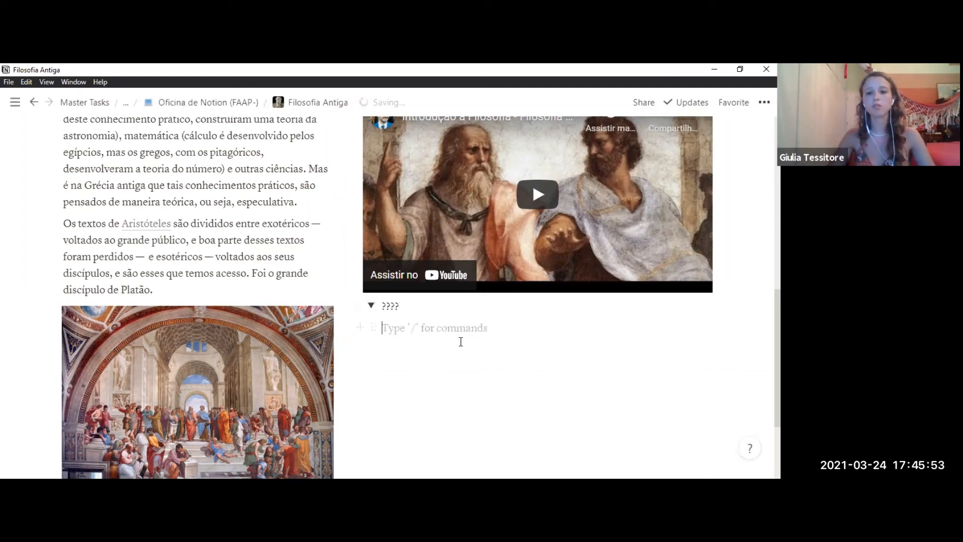
text(resposta)
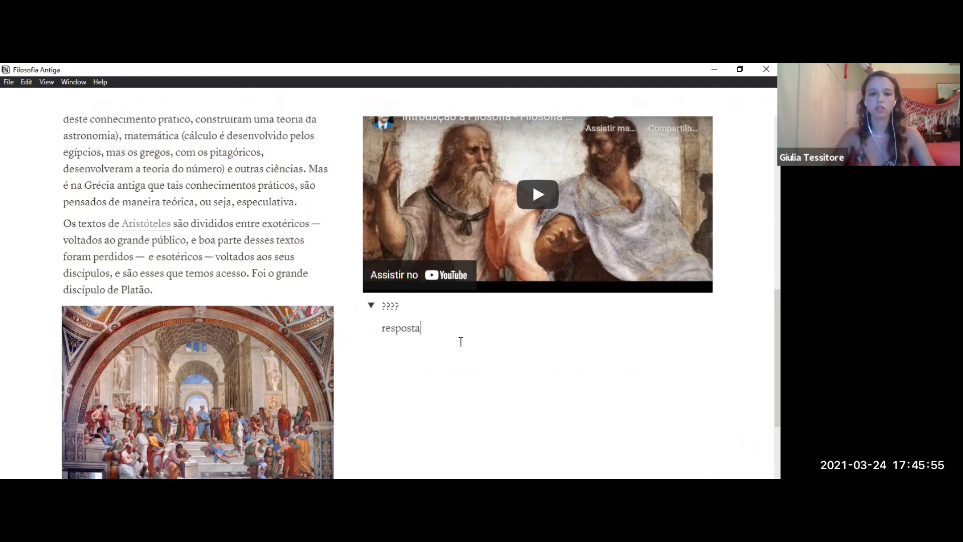
Step: Collapse and expand the "????" toggle to see how it hides and shows its content
click(371, 305)
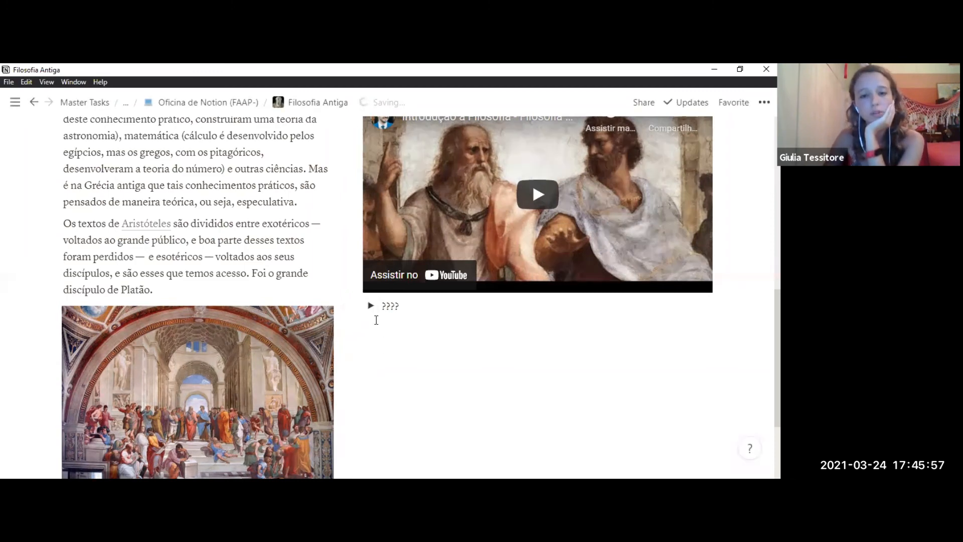
click(372, 305)
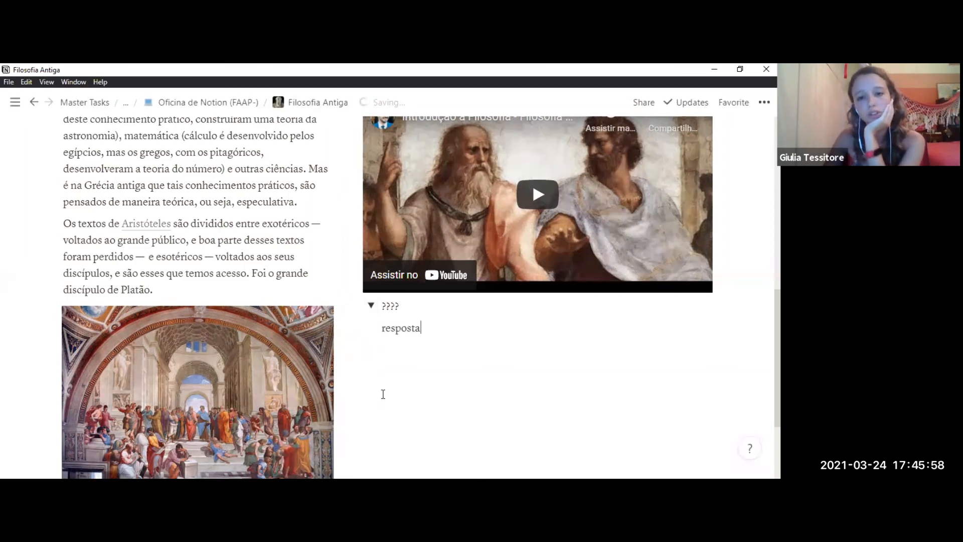
click(371, 305)
click(371, 306)
Step: Delete the "resposta" text and the "????" toggle beneath the video
drag(430, 328, 366, 303)
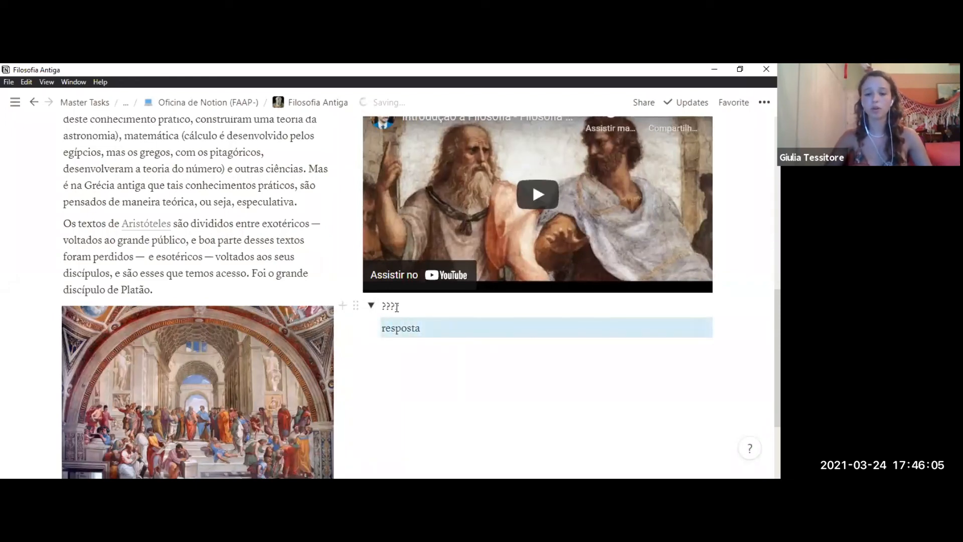
key(BackSpace)
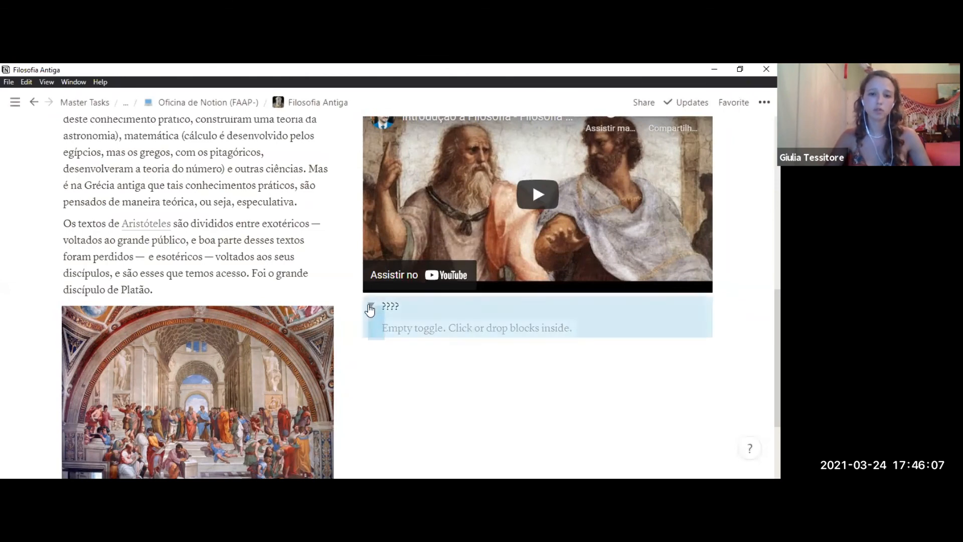
key(BackSpace)
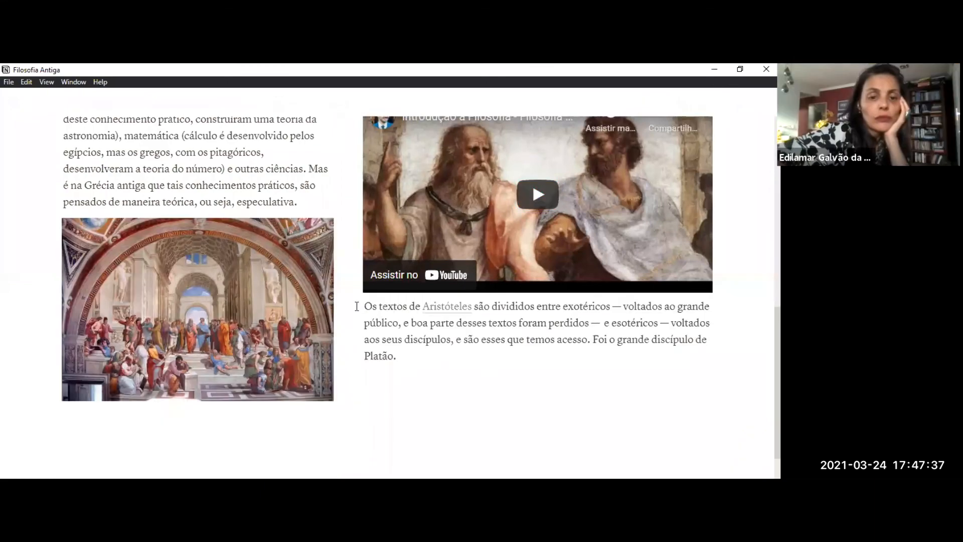
Step: Look through the text and background colour options for the "Introdução" heading
scroll(218, 185, up, 5)
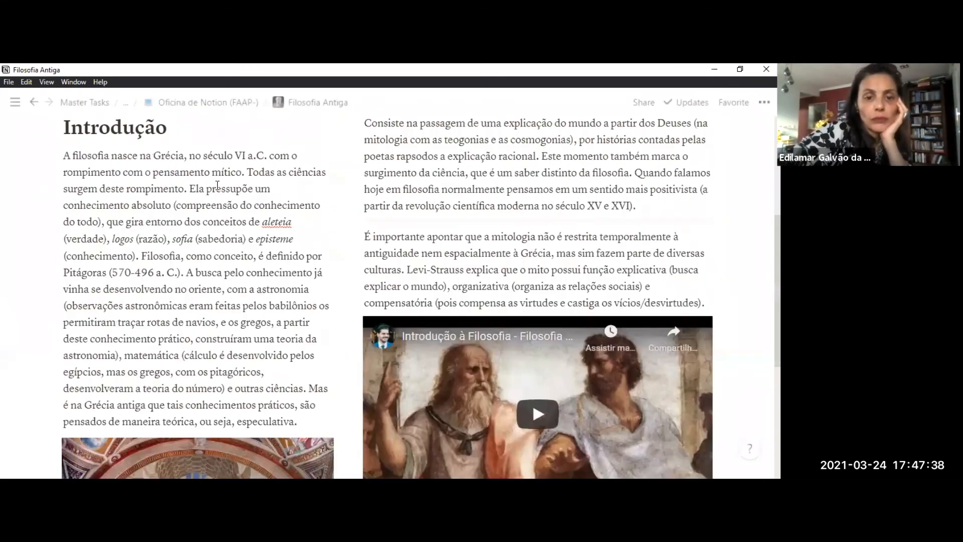
scroll(217, 186, up, 2)
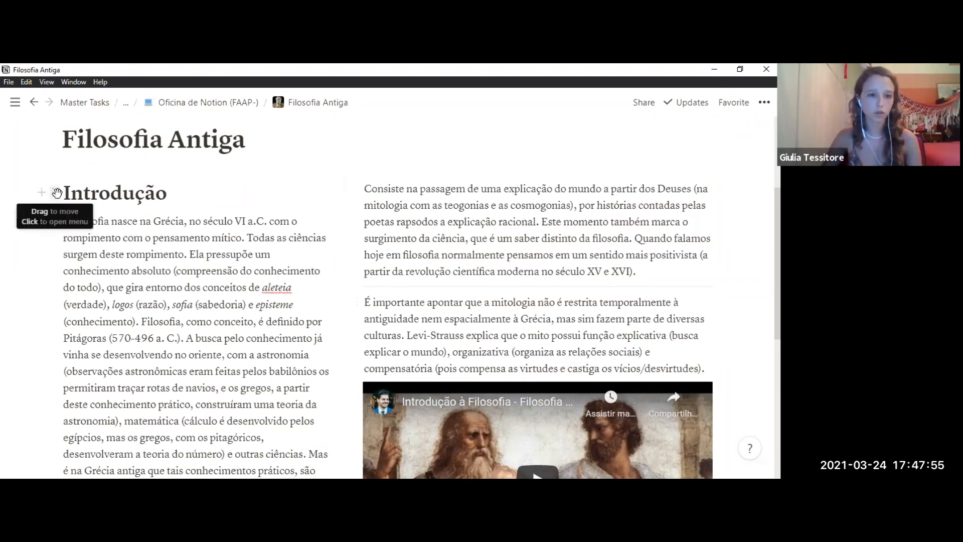
click(54, 193)
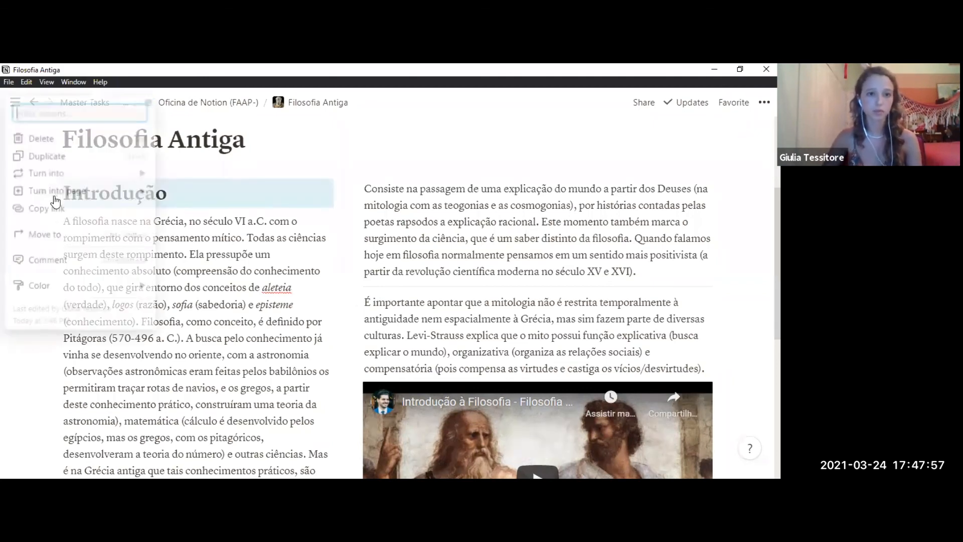
mouse_move(59, 287)
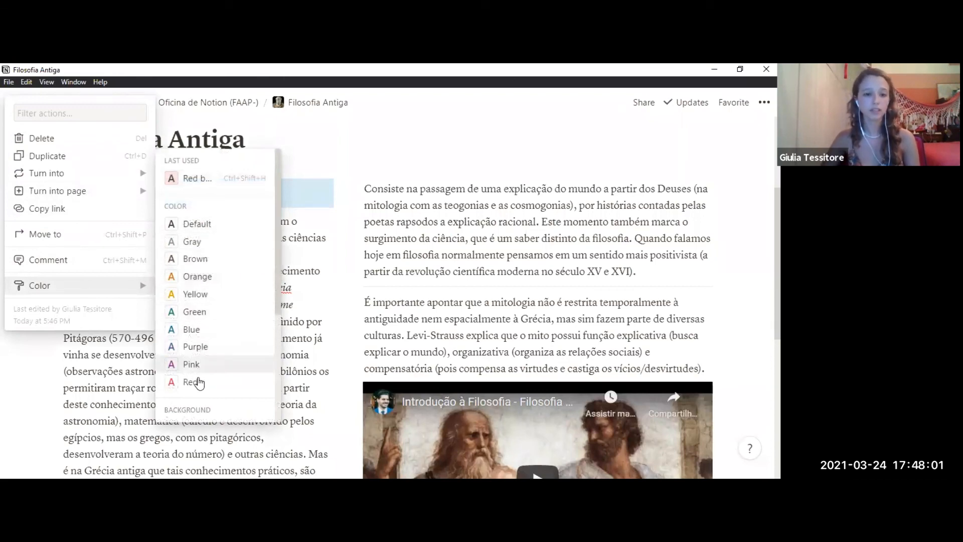
scroll(198, 332, down, 3)
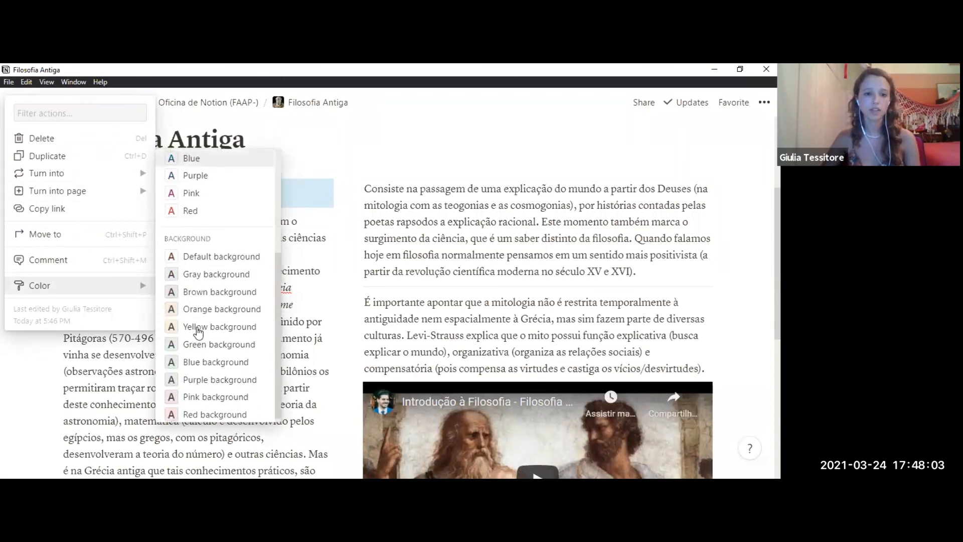
click(312, 305)
Step: Apply a red background to the "Introdução" heading using the inline slash command "/backred"
click(253, 193)
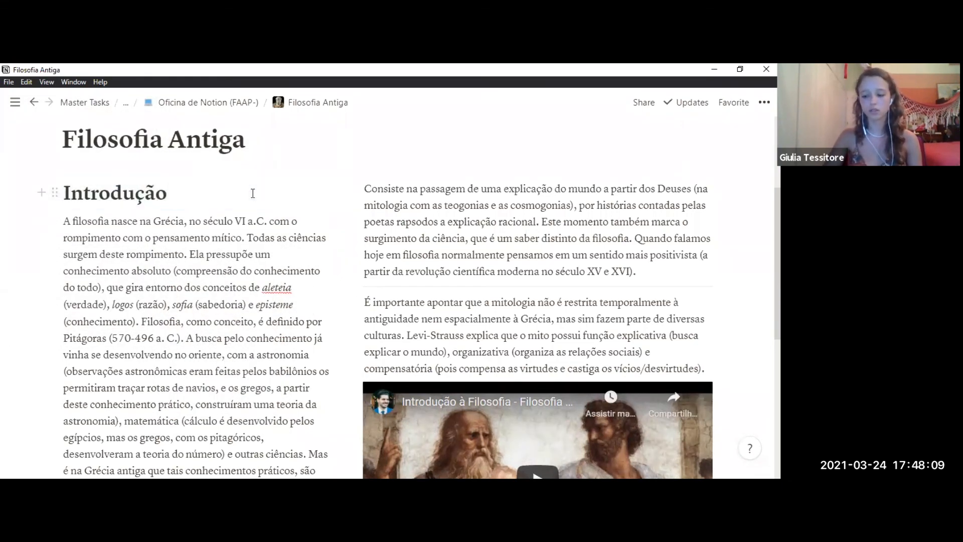
text(/back)
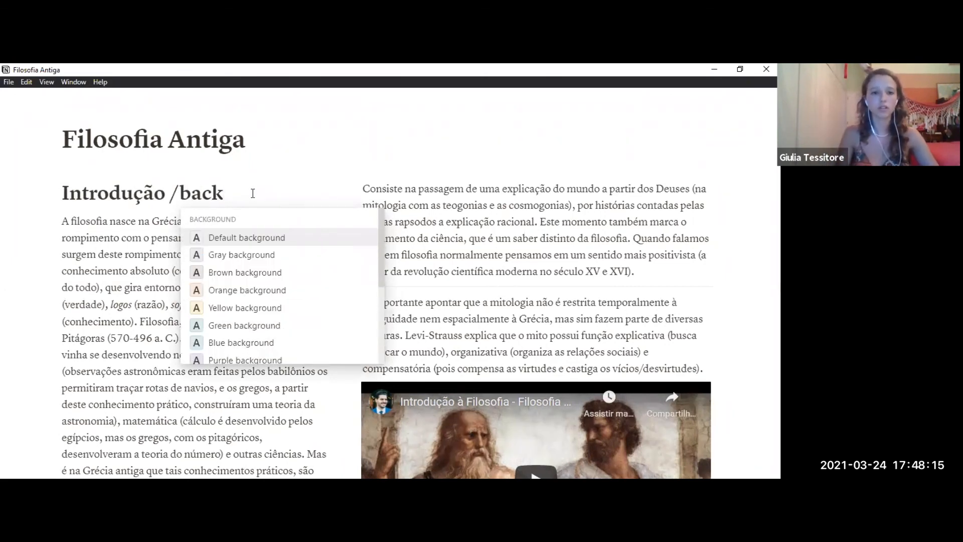
text(red)
key(Return)
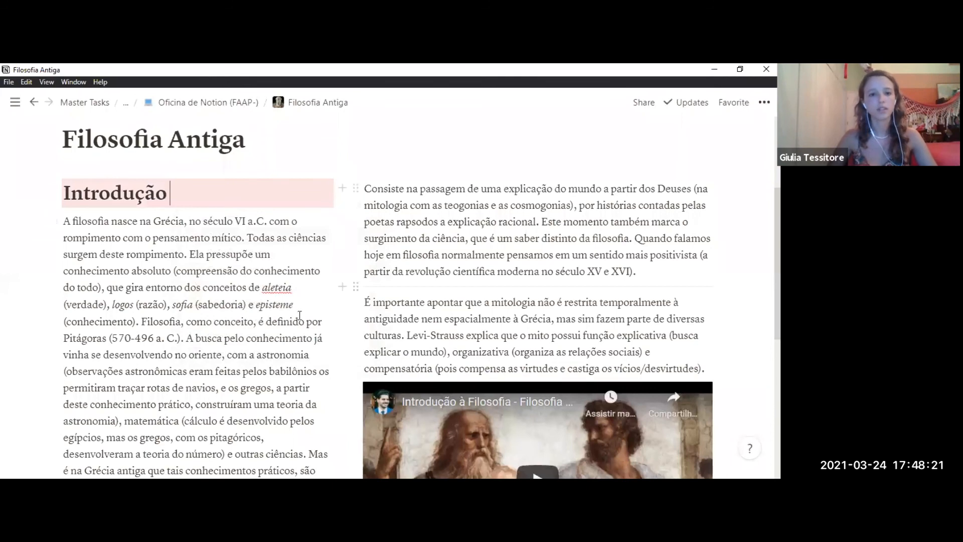
scroll(314, 331, down, 3)
click(306, 376)
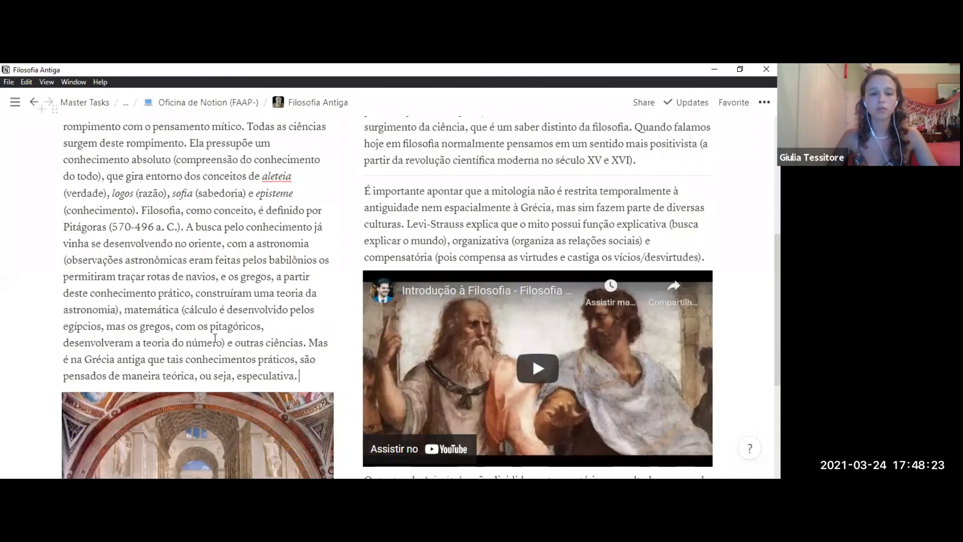
scroll(326, 396, up, 5)
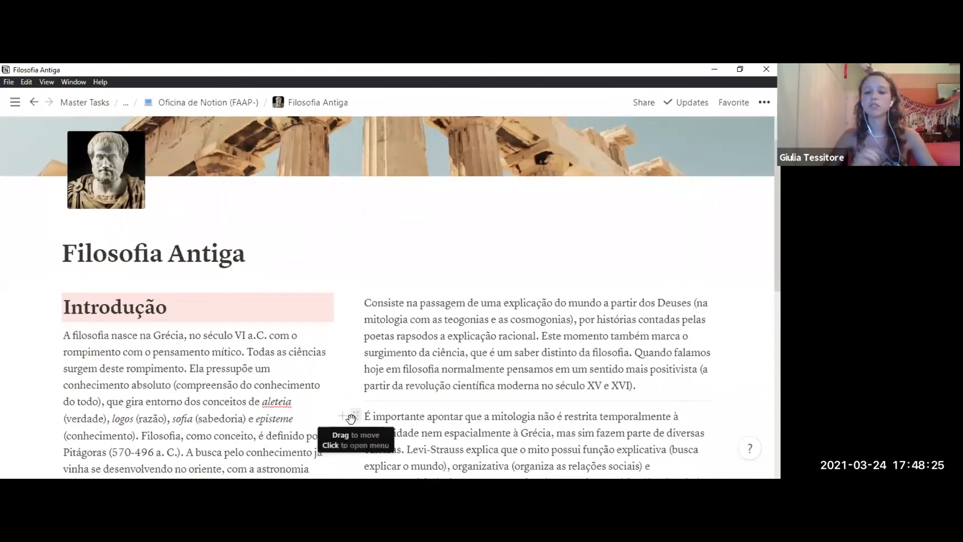